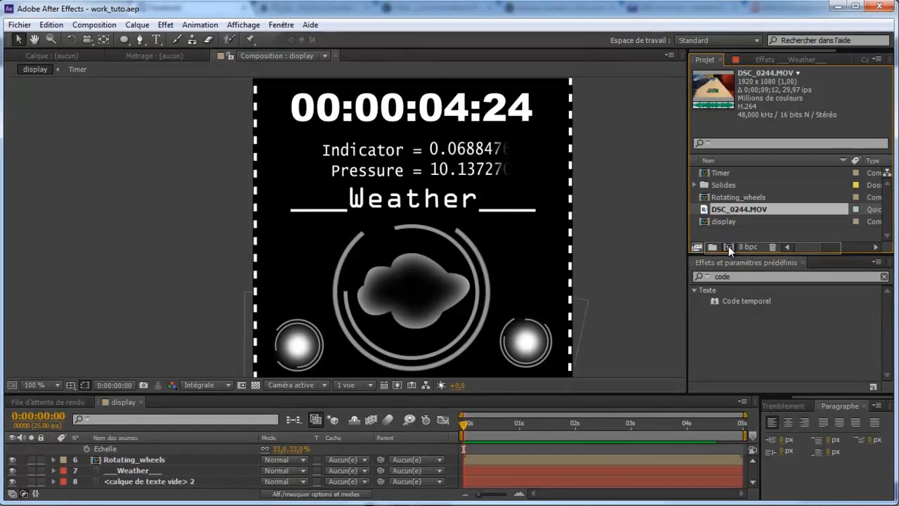
Step: Create a new composition from the DSC_0244.MOV footage
{"action": "left_click", "coordinate": [729, 245]}
{"action": "scroll", "coordinate": [437, 237], "scroll_direction": "down", "scroll_amount": 4}
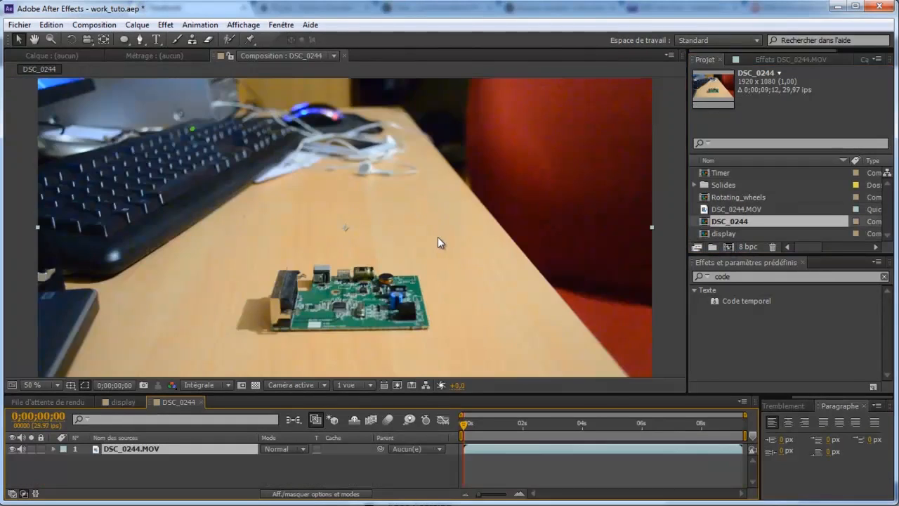
{"action": "scroll", "coordinate": [414, 247], "scroll_direction": "up", "scroll_amount": 2}
{"action": "left_click_drag", "start_coordinate": [438, 393], "coordinate": [438, 409]}
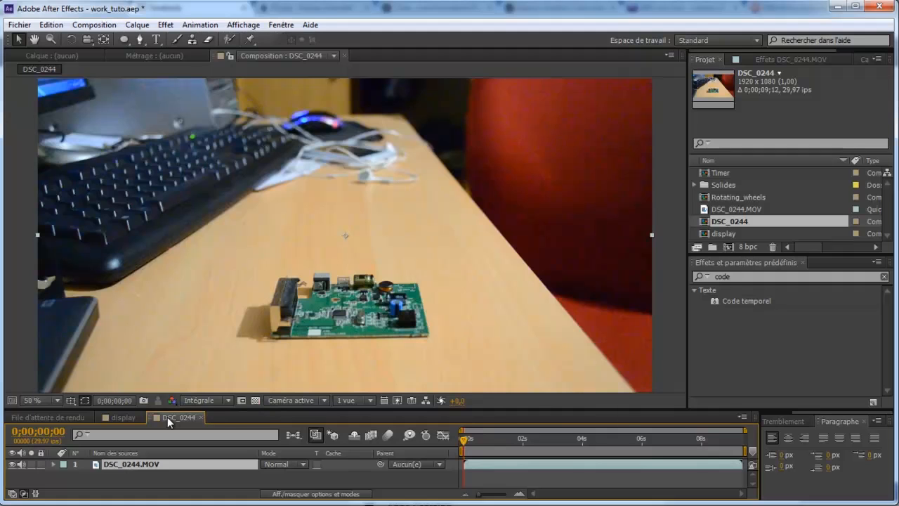
Step: Set the DSC_0244 composition's frame rate to 25 frames per second
{"action": "key", "text": "ctrl+k"}
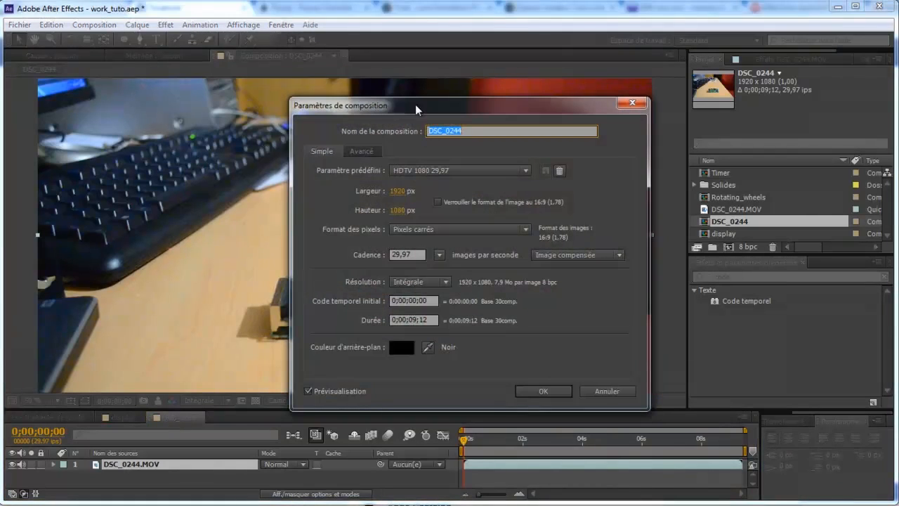
{"action": "left_click_drag", "start_coordinate": [416, 109], "coordinate": [593, 96]}
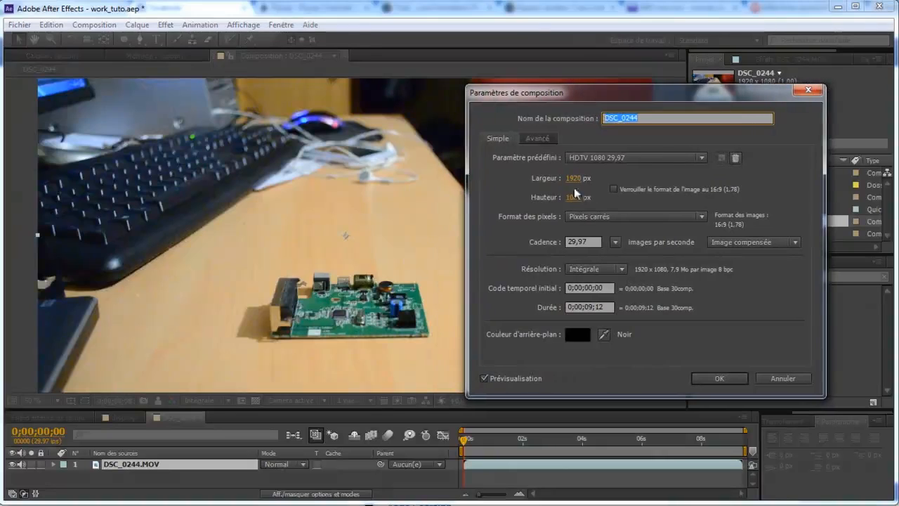
{"action": "left_click", "coordinate": [573, 242]}
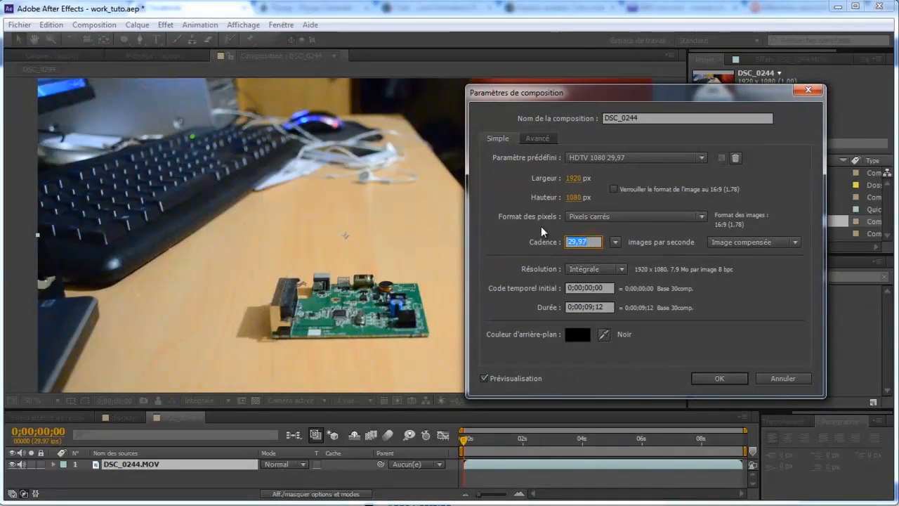
{"action": "type", "text": "25"}
{"action": "left_click", "coordinate": [718, 378]}
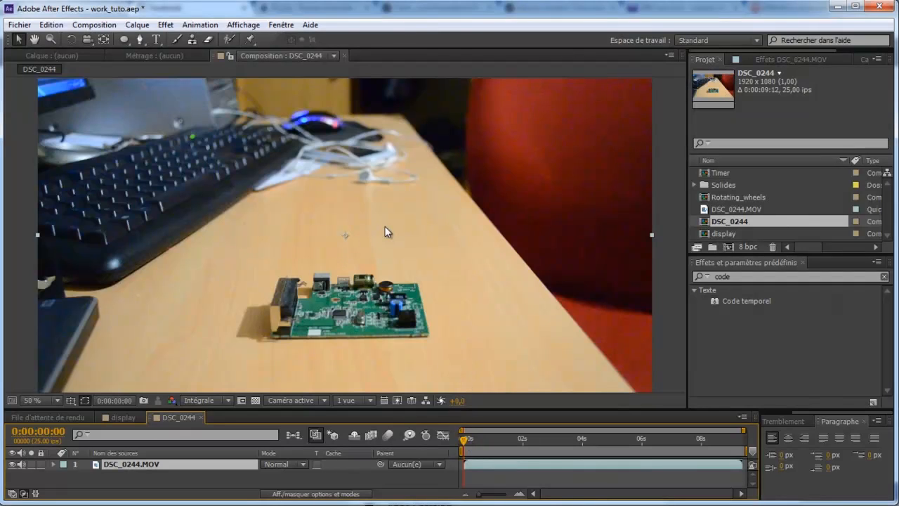
Step: End the work area at 0:00:05:00 and trim the composition to the work area
{"action": "mouse_move", "coordinate": [475, 445]}
{"action": "left_mouse_down"}
{"action": "mouse_move", "coordinate": [757, 453]}
{"action": "mouse_move", "coordinate": [456, 447]}
{"action": "mouse_move", "coordinate": [511, 448]}
{"action": "mouse_move", "coordinate": [490, 448]}
{"action": "left_mouse_up"}
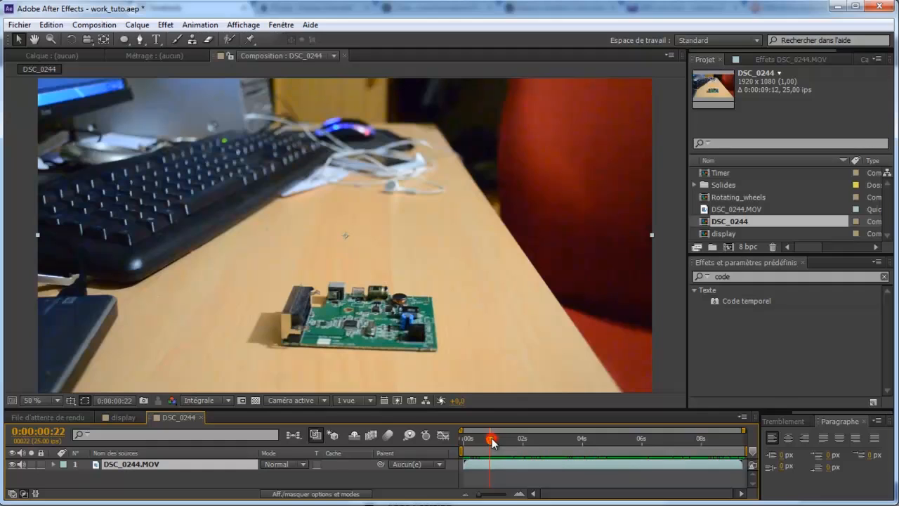
{"action": "left_click_drag", "start_coordinate": [492, 439], "coordinate": [614, 450]}
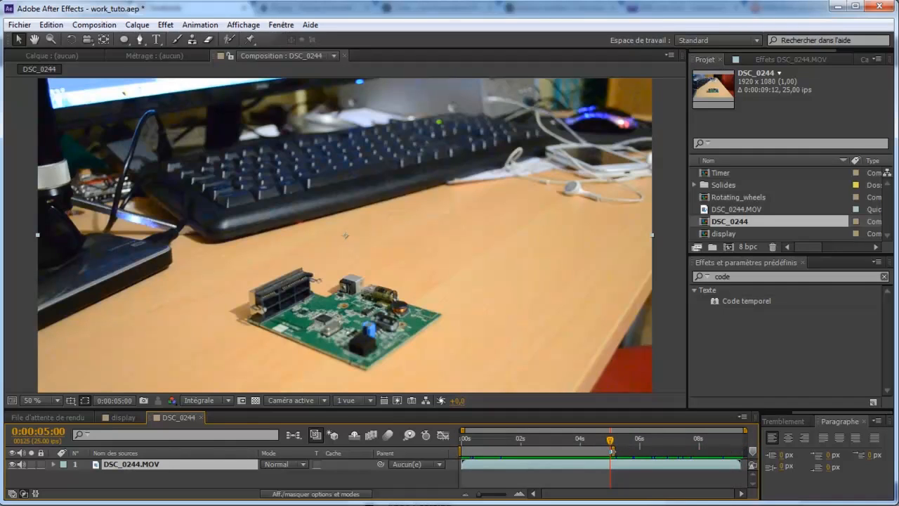
{"action": "key", "text": "shift"}
{"action": "left_click", "coordinate": [512, 447]}
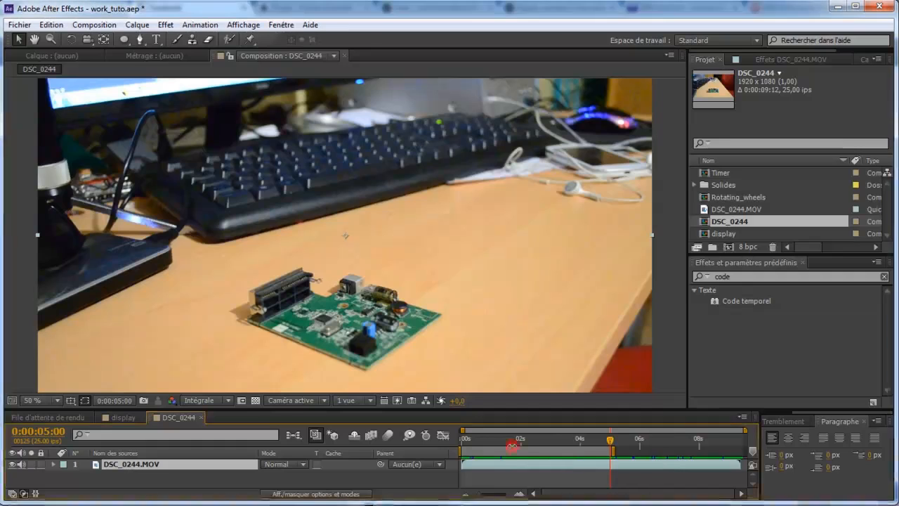
{"action": "right_click", "coordinate": [517, 453]}
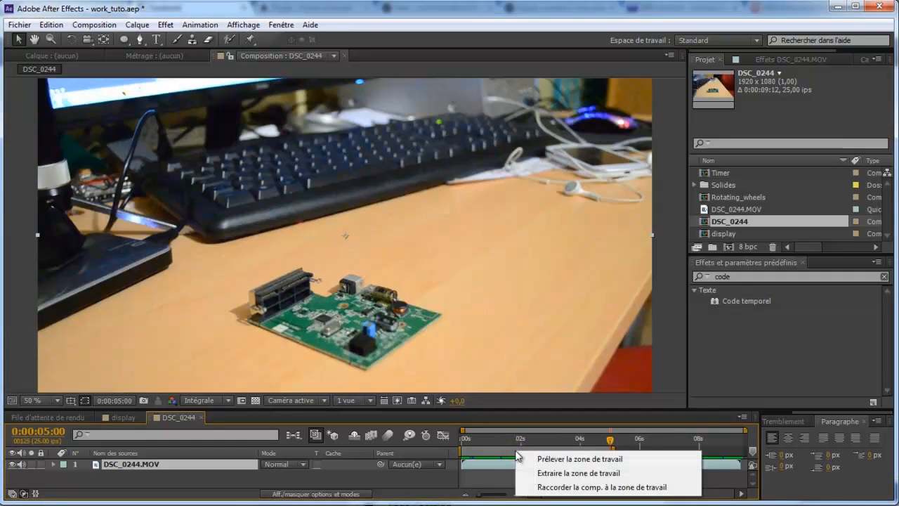
{"action": "left_click", "coordinate": [553, 487]}
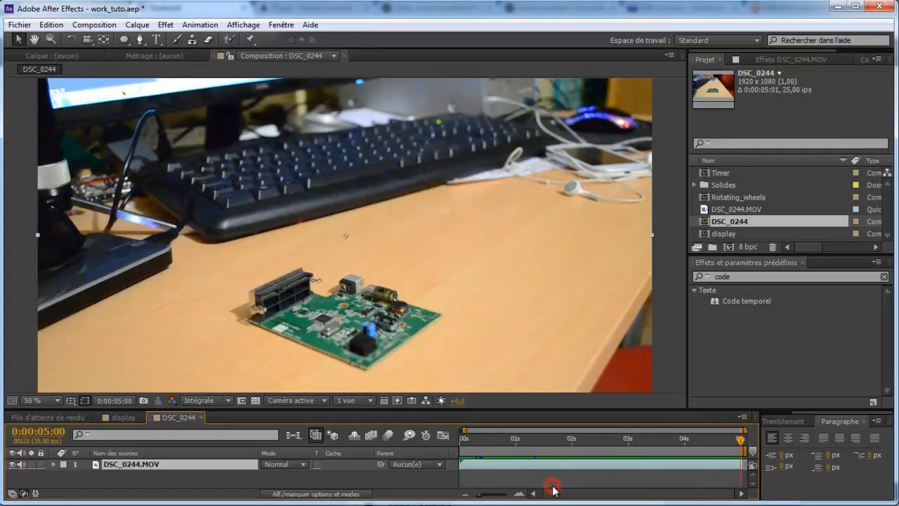
Step: Return to the first frame and precompose the DSC_0244.MOV layer as To_stabilize, moving all attributes into the new composition
{"action": "left_click_drag", "start_coordinate": [745, 440], "coordinate": [426, 425]}
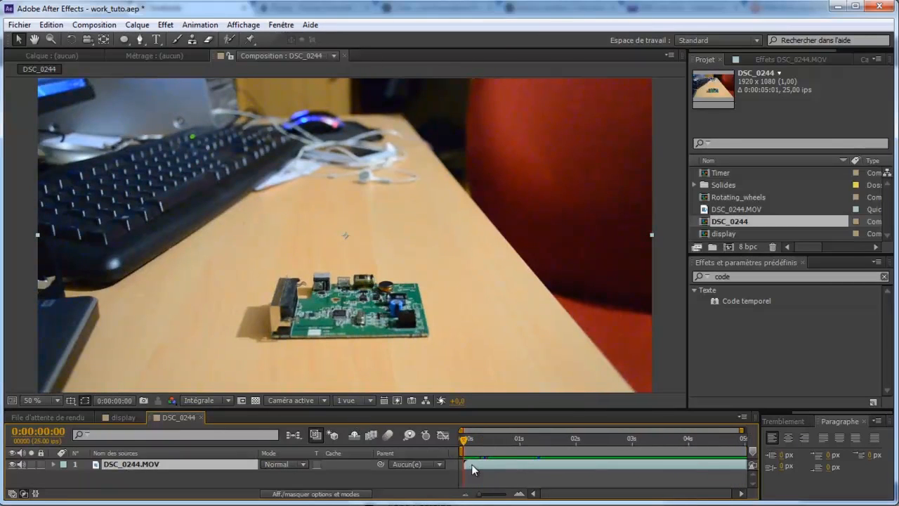
{"action": "left_click_drag", "start_coordinate": [468, 443], "coordinate": [434, 448]}
{"action": "left_click", "coordinate": [497, 468]}
{"action": "key", "text": "ctrl+shift+c"}
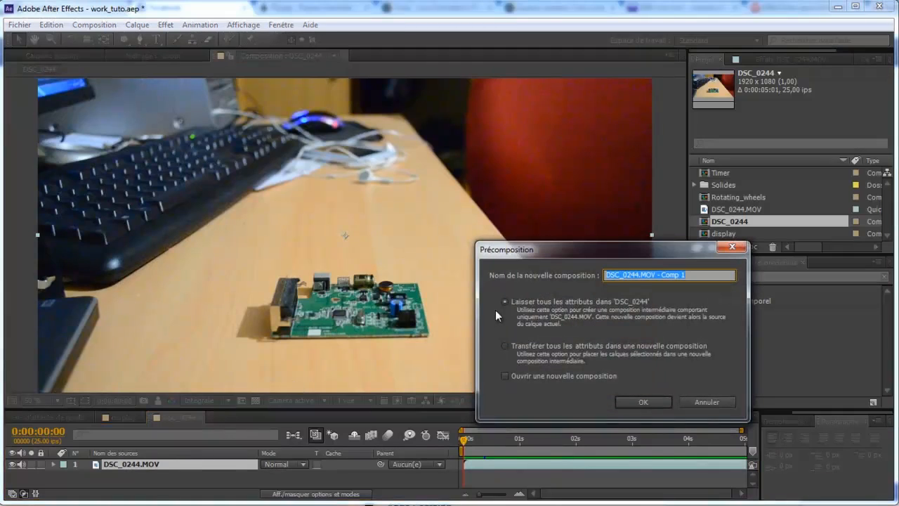
{"action": "left_click_drag", "start_coordinate": [559, 251], "coordinate": [439, 174]}
{"action": "left_click", "coordinate": [386, 269]}
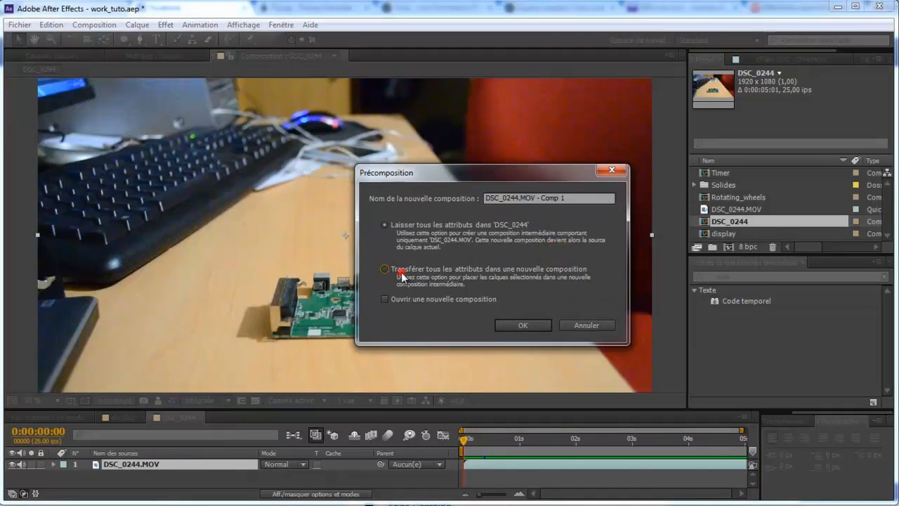
{"action": "left_click", "coordinate": [584, 200]}
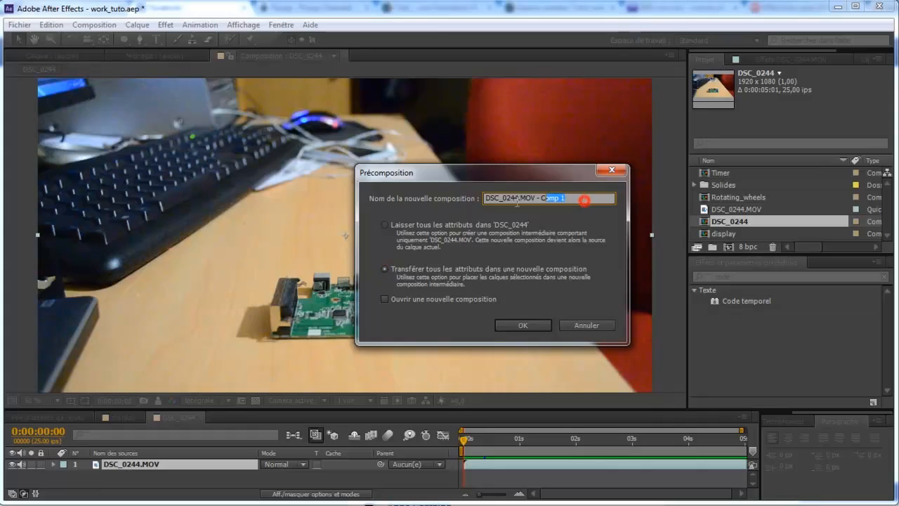
{"action": "type", "text": "To"}
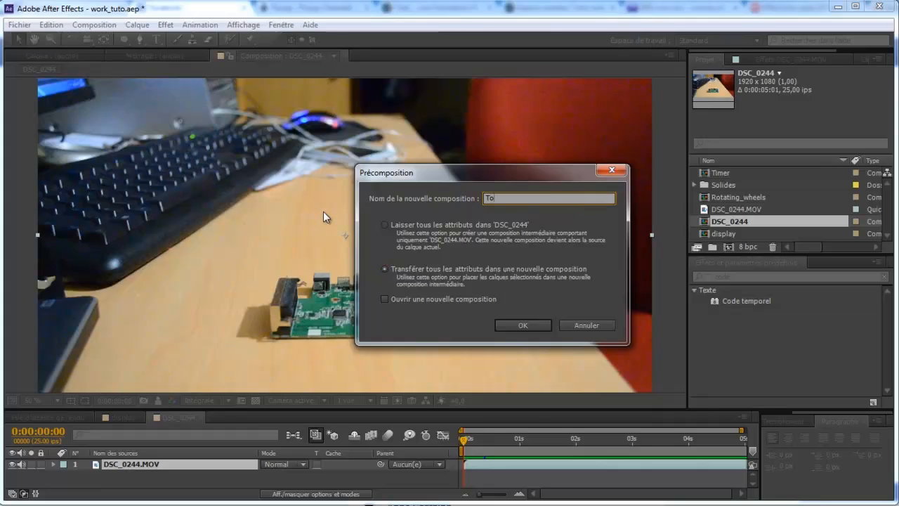
{"action": "type", "text": "_stabilize"}
{"action": "left_click", "coordinate": [524, 326]}
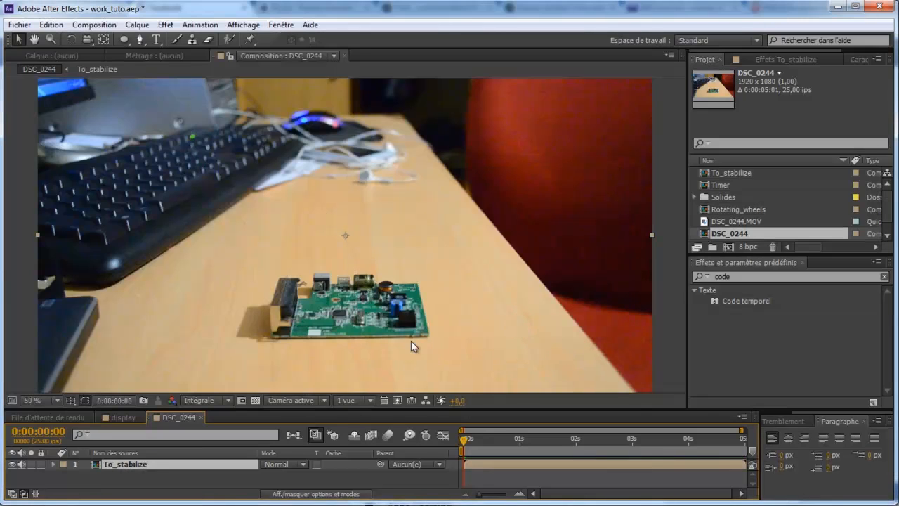
Step: Start a motion track on the To_stabilize layer and fit its track point around the black chip on the circuit board
{"action": "left_click_drag", "start_coordinate": [409, 310], "coordinate": [403, 294]}
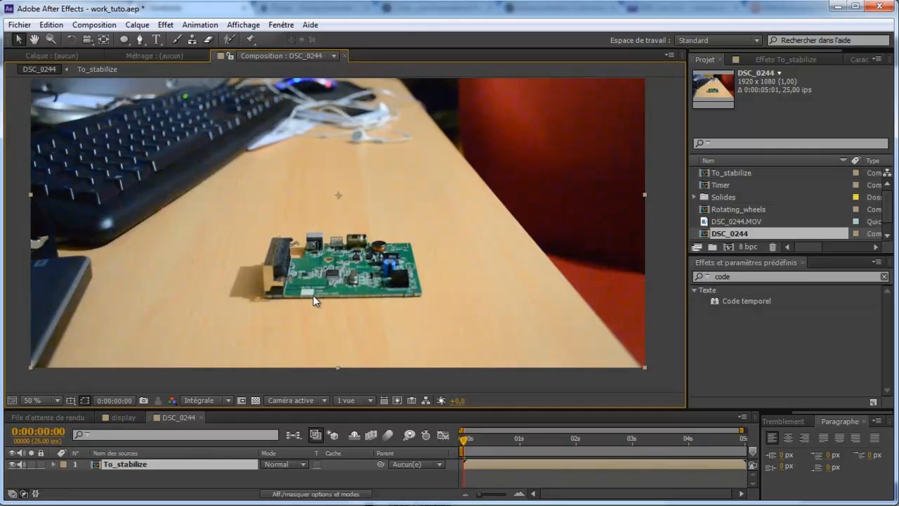
{"action": "right_click", "coordinate": [135, 464]}
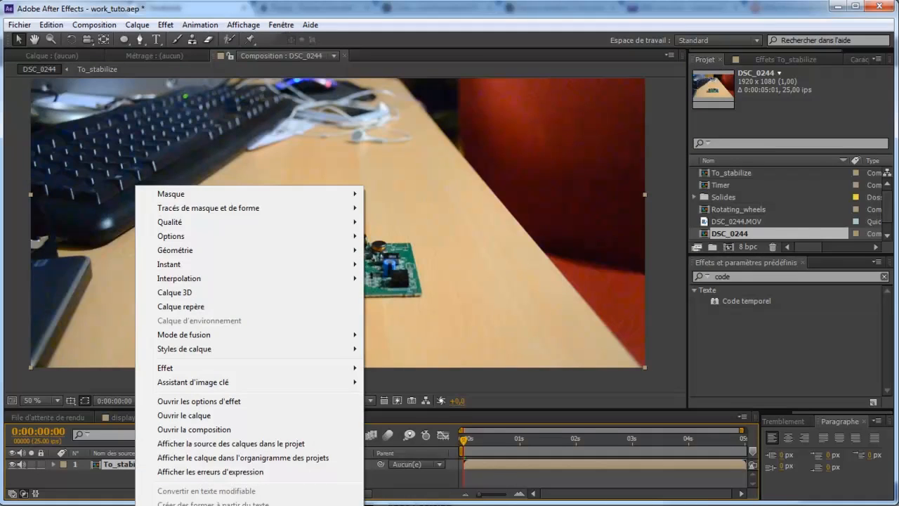
{"action": "left_click", "coordinate": [204, 505]}
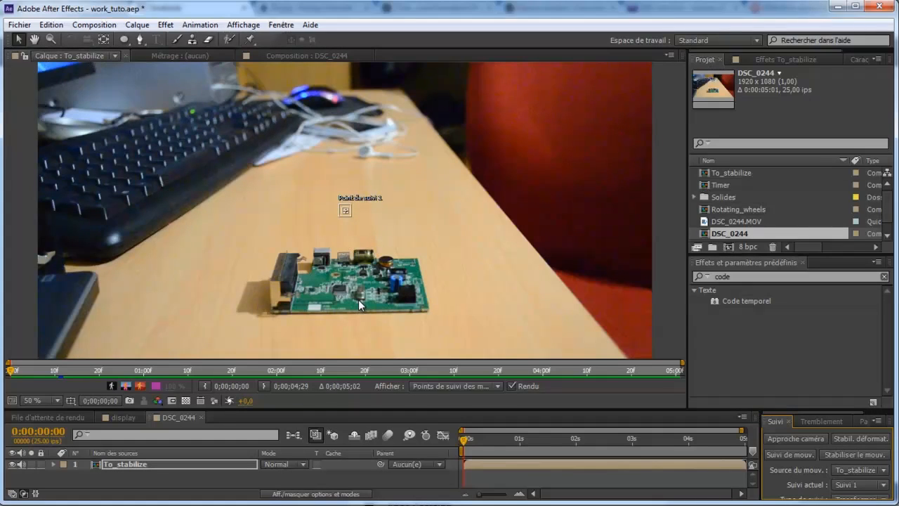
{"action": "scroll", "coordinate": [358, 298], "scroll_direction": "up", "scroll_amount": 2}
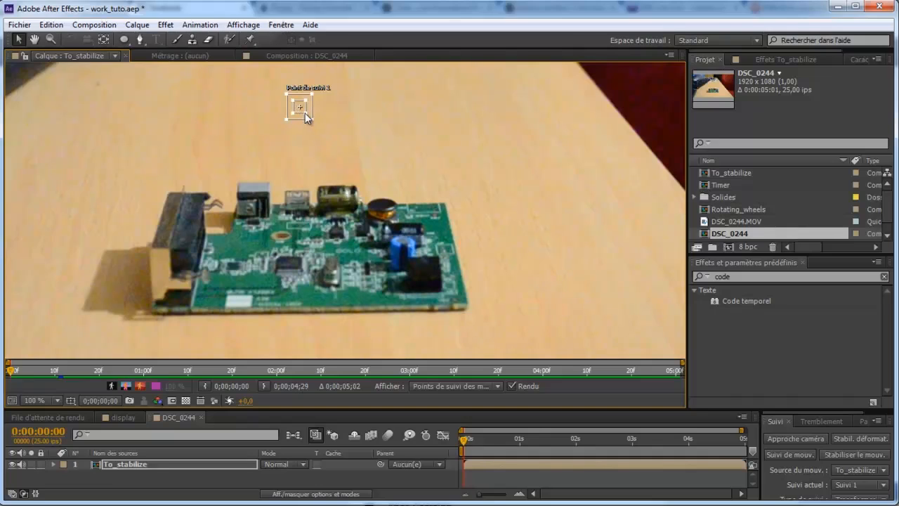
{"action": "left_click_drag", "start_coordinate": [307, 112], "coordinate": [321, 286]}
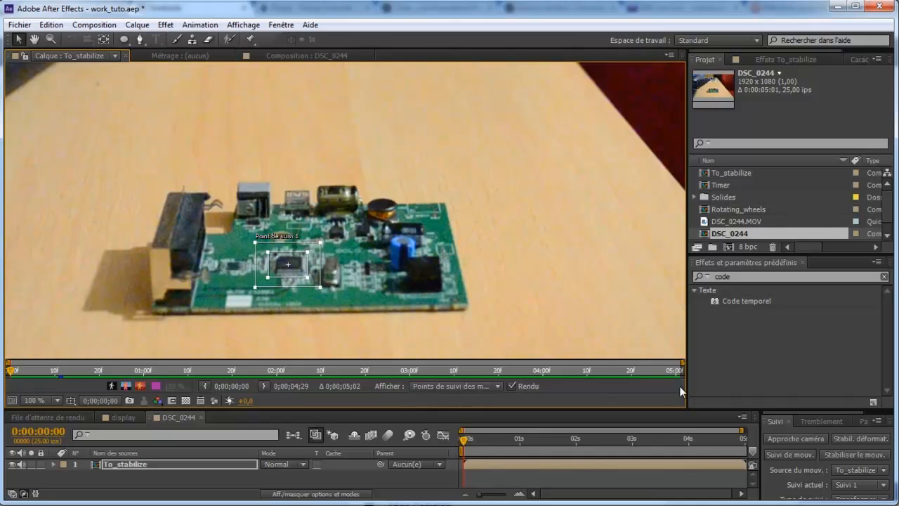
Step: Stabilize the To_stabilize layer's position with a track point around the board's black chip, analysed forward and applied to X and Y
{"action": "left_click_drag", "start_coordinate": [700, 408], "coordinate": [699, 318]}
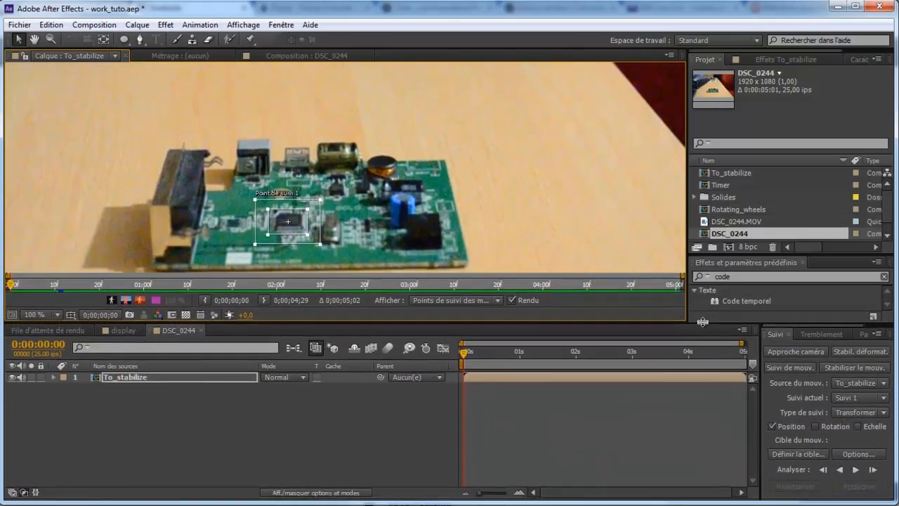
{"action": "left_click", "coordinate": [839, 365]}
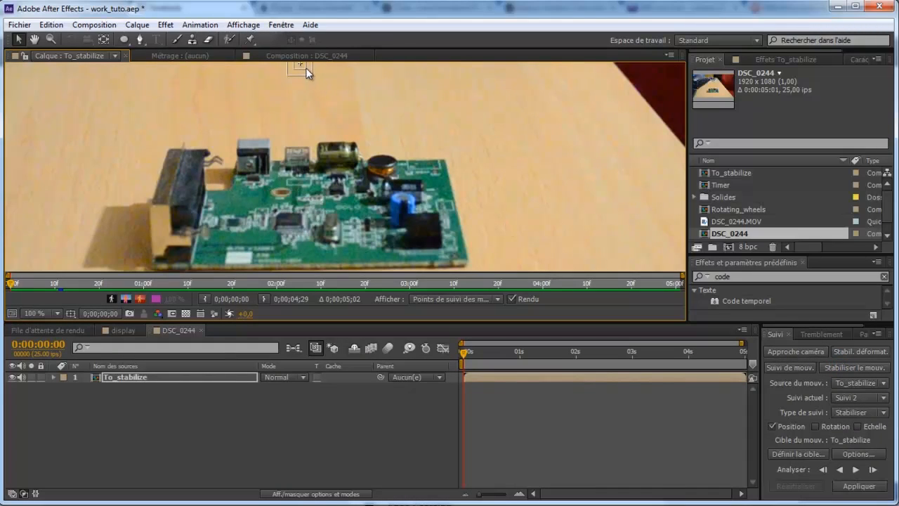
{"action": "left_click_drag", "start_coordinate": [316, 78], "coordinate": [288, 225]}
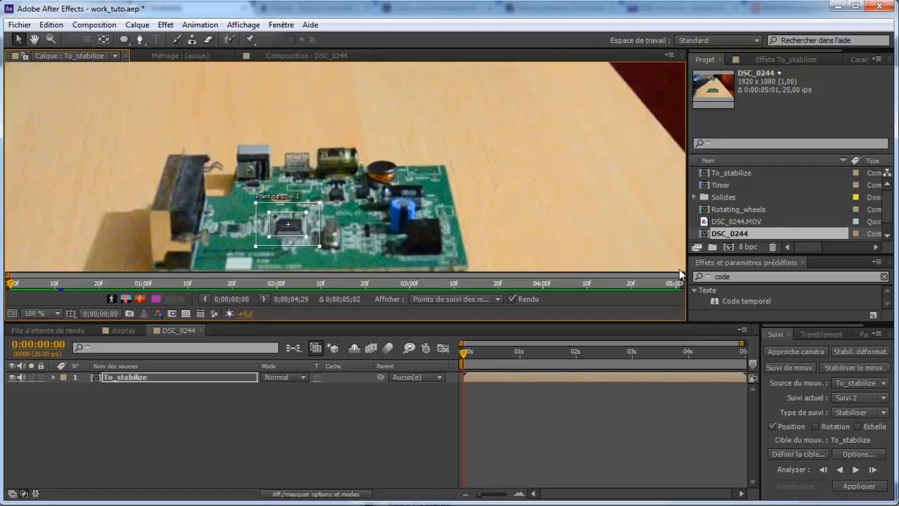
{"action": "left_click", "coordinate": [853, 470]}
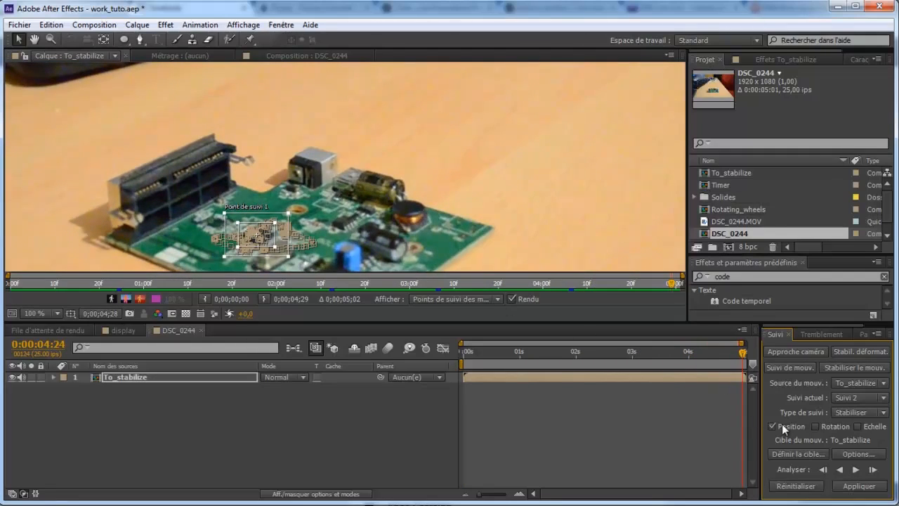
{"action": "left_click", "coordinate": [859, 486]}
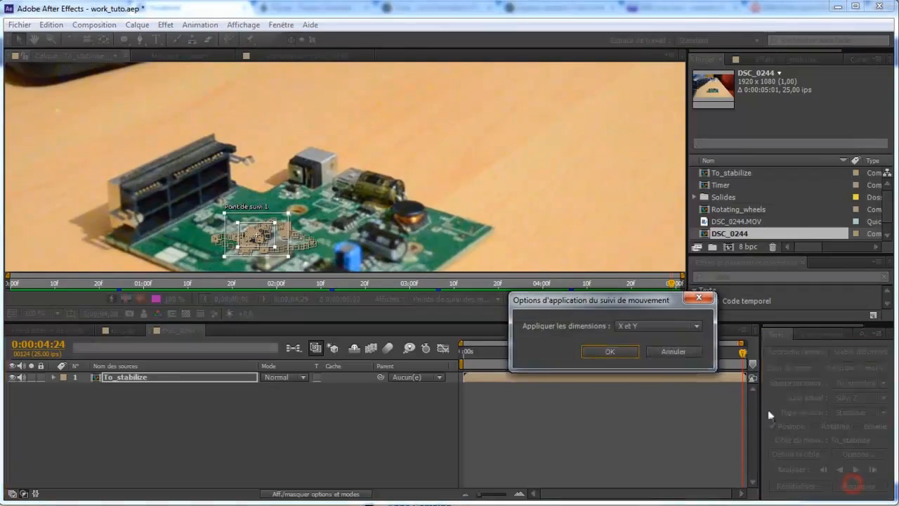
{"action": "left_click", "coordinate": [615, 353]}
Step: Play and scrub through the stabilized composition to check the board's position and the frame edges, and collapse the layer's properties
{"action": "scroll", "coordinate": [458, 230], "scroll_direction": "down", "scroll_amount": 2}
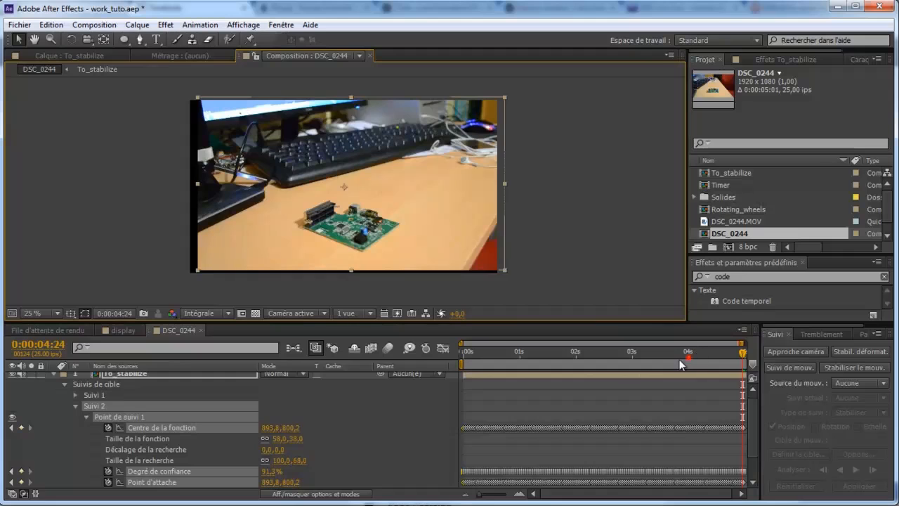
{"action": "key", "text": "space"}
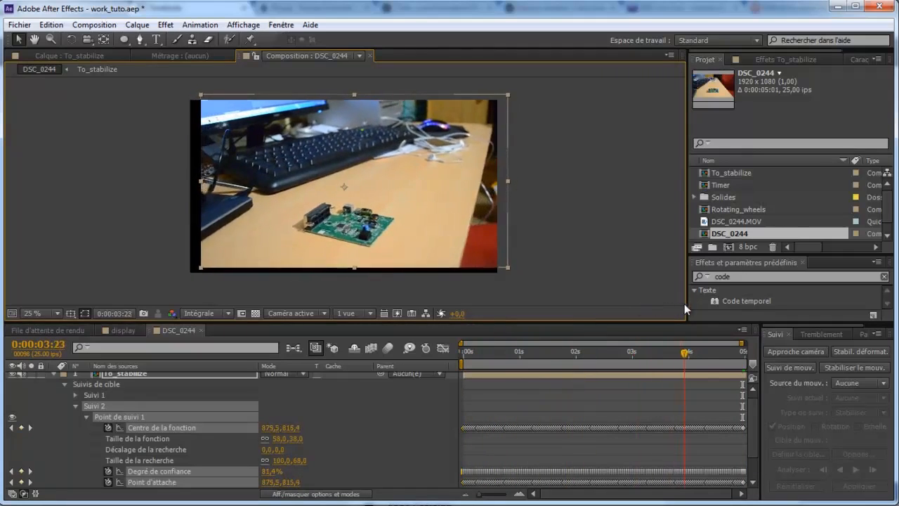
{"action": "key", "text": "space"}
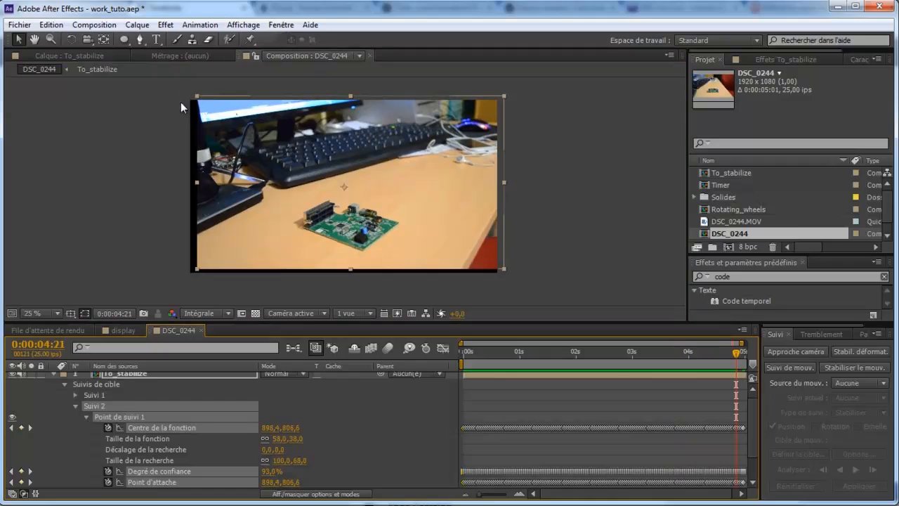
{"action": "scroll", "coordinate": [336, 235], "scroll_direction": "up", "scroll_amount": 2}
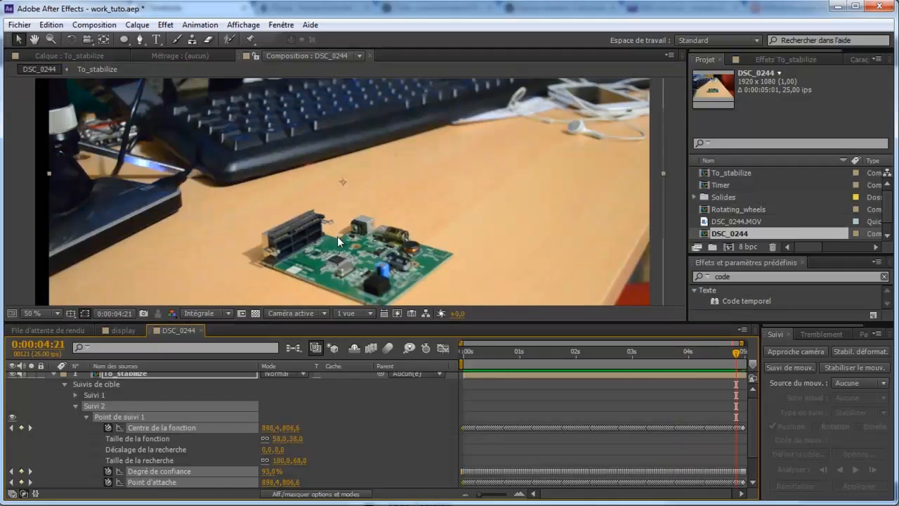
{"action": "left_click_drag", "start_coordinate": [338, 237], "coordinate": [340, 188]}
{"action": "scroll", "coordinate": [343, 179], "scroll_direction": "down", "scroll_amount": 2}
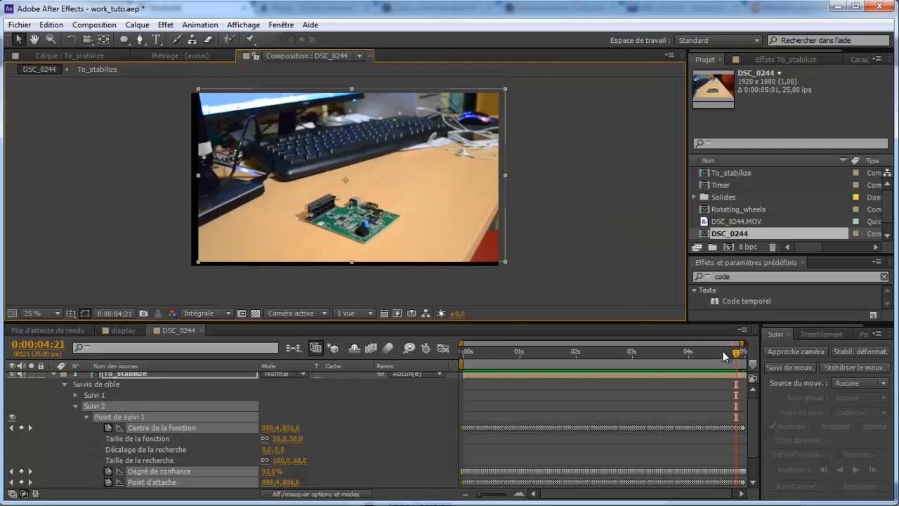
{"action": "left_click_drag", "start_coordinate": [723, 350], "coordinate": [536, 346]}
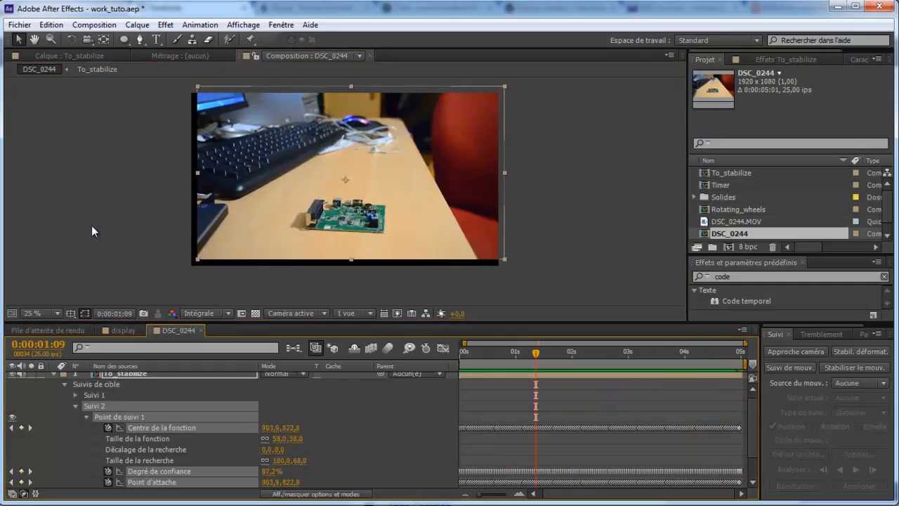
{"action": "scroll", "coordinate": [114, 252], "scroll_direction": "up", "scroll_amount": 1}
{"action": "mouse_move", "coordinate": [114, 251]}
{"action": "left_mouse_down"}
{"action": "mouse_move", "coordinate": [174, 158]}
{"action": "mouse_move", "coordinate": [118, 260]}
{"action": "left_mouse_up"}
{"action": "scroll", "coordinate": [129, 229], "scroll_direction": "down", "scroll_amount": 1}
{"action": "left_click_drag", "start_coordinate": [486, 352], "coordinate": [414, 355]}
{"action": "left_click", "coordinate": [414, 359]}
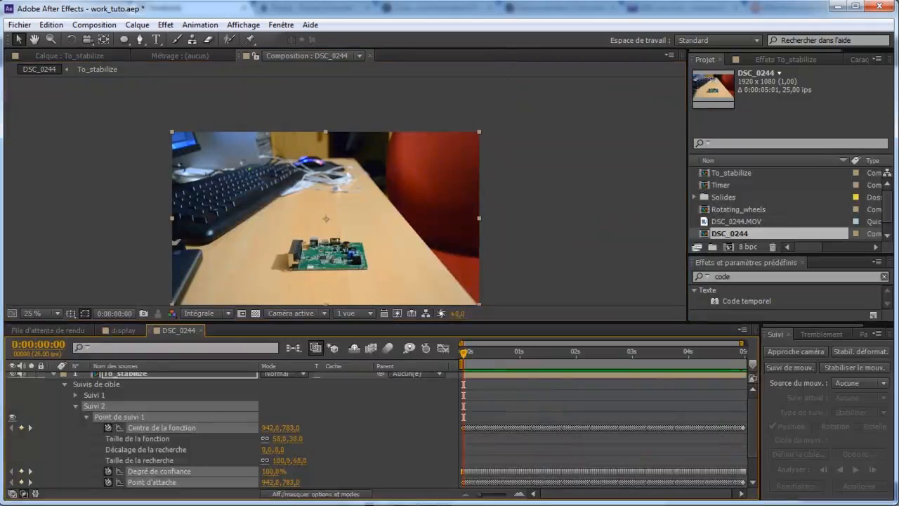
{"action": "left_click", "coordinate": [52, 374]}
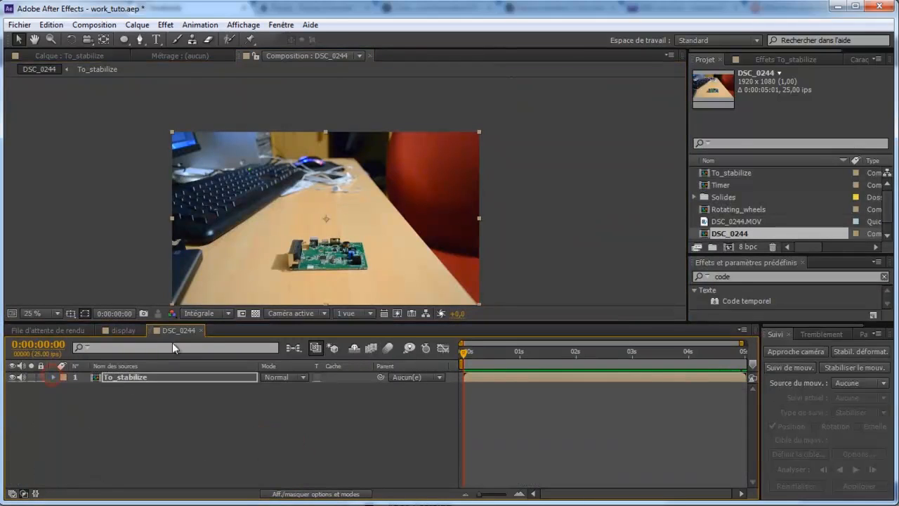
Step: Resize the DSC_0244 composition to 1280 x 720 px with the 16:9 aspect ratio locked
{"action": "left_click", "coordinate": [265, 425]}
{"action": "key", "text": "ctrl+k"}
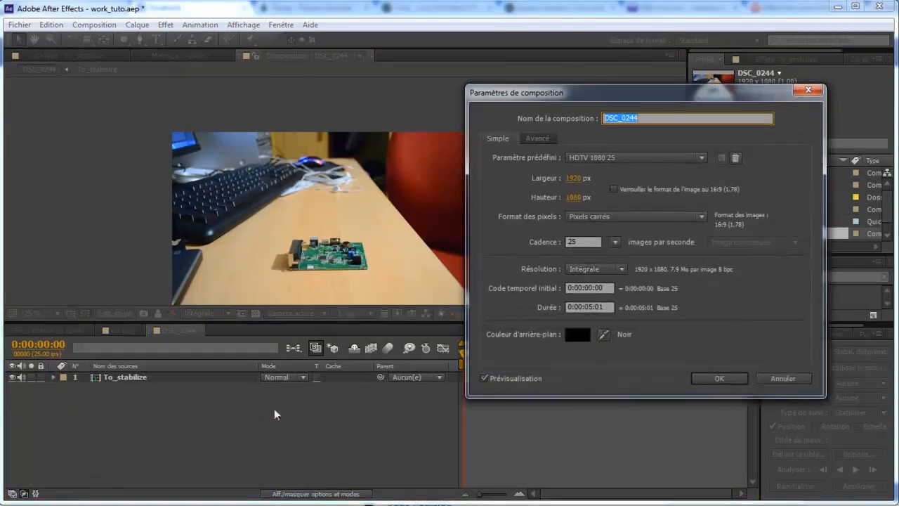
{"action": "left_click", "coordinate": [613, 189]}
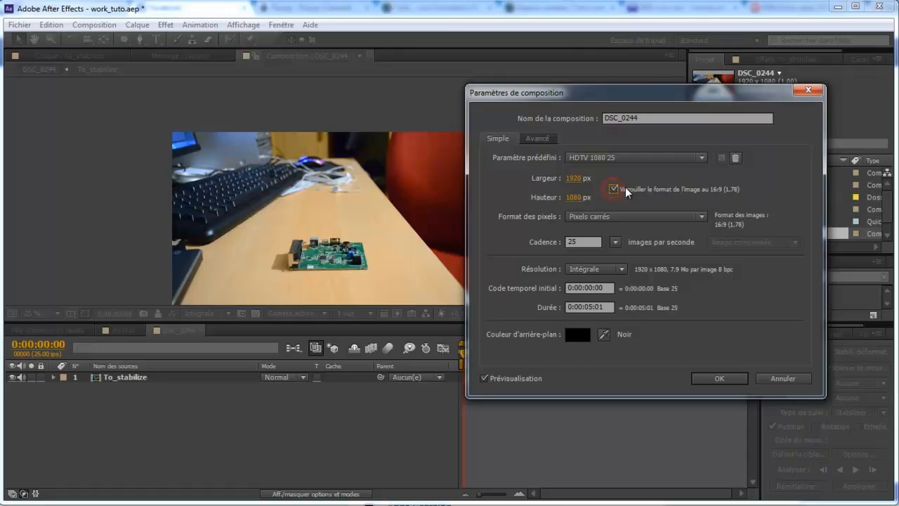
{"action": "left_click", "coordinate": [575, 178]}
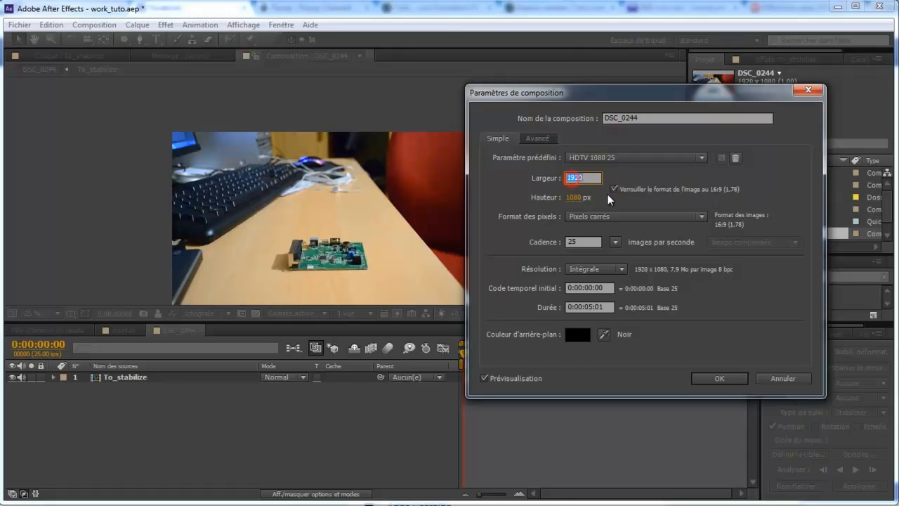
{"action": "type", "text": "1280"}
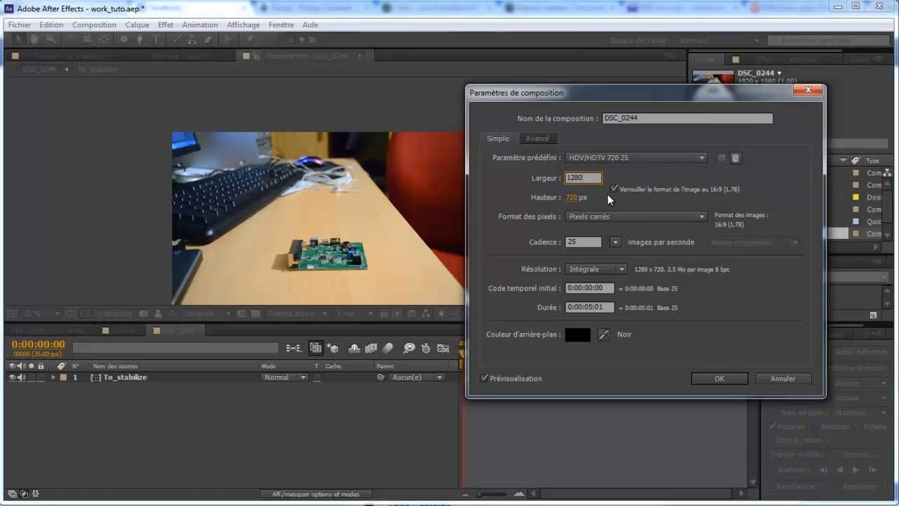
{"action": "left_click", "coordinate": [718, 378]}
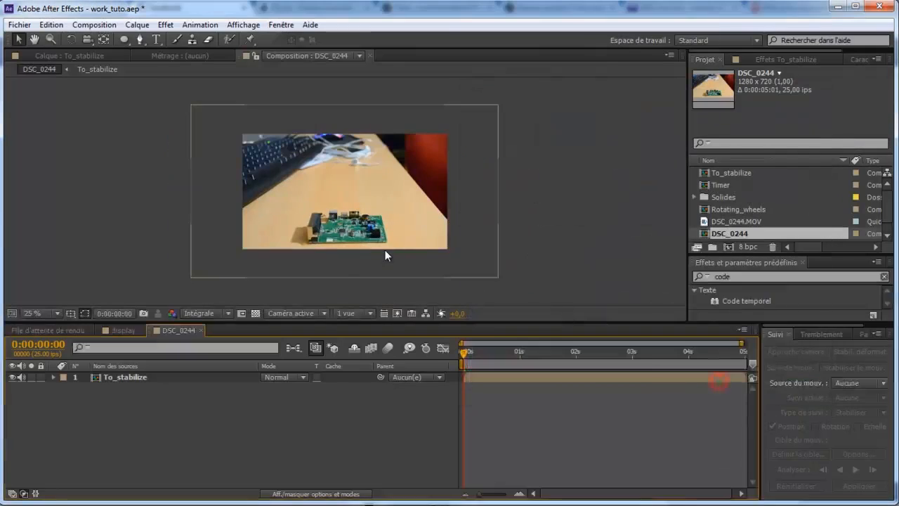
Step: Scale the To_stabilize layer down to 80% and scrub through the footage to check the frame edges
{"action": "scroll", "coordinate": [384, 246], "scroll_direction": "up", "scroll_amount": 2}
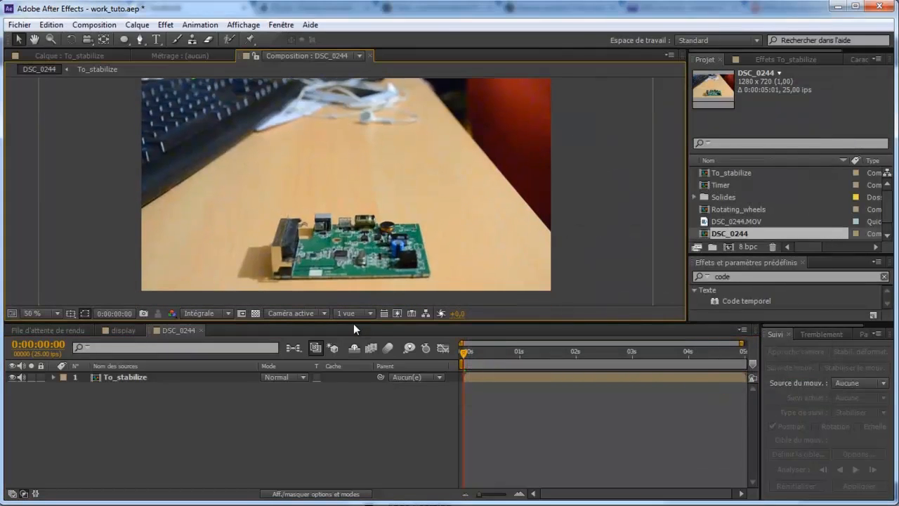
{"action": "left_click_drag", "start_coordinate": [353, 323], "coordinate": [358, 367]}
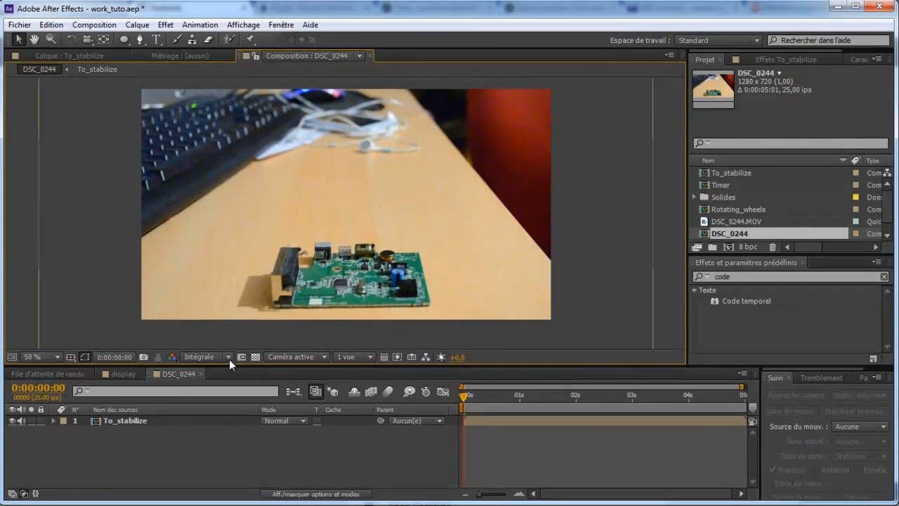
{"action": "left_click", "coordinate": [146, 419]}
{"action": "key", "text": "s"}
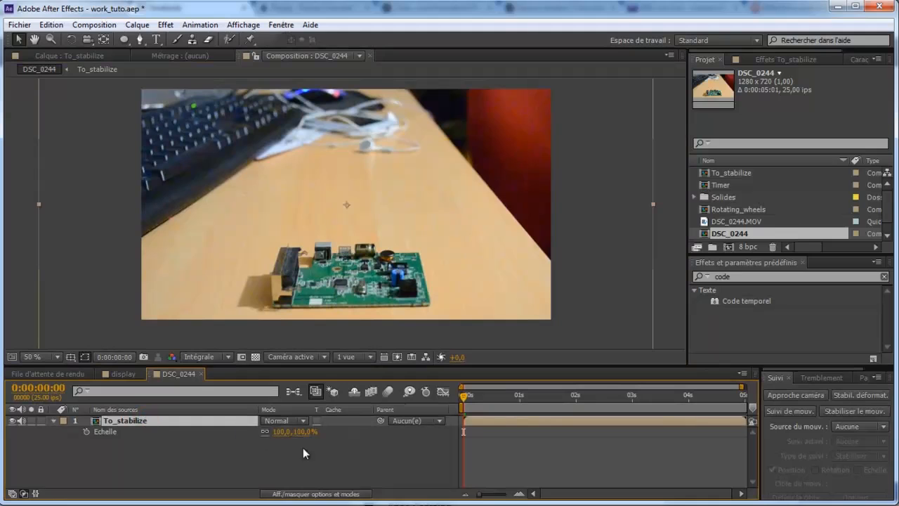
{"action": "left_click_drag", "start_coordinate": [280, 433], "coordinate": [262, 432]}
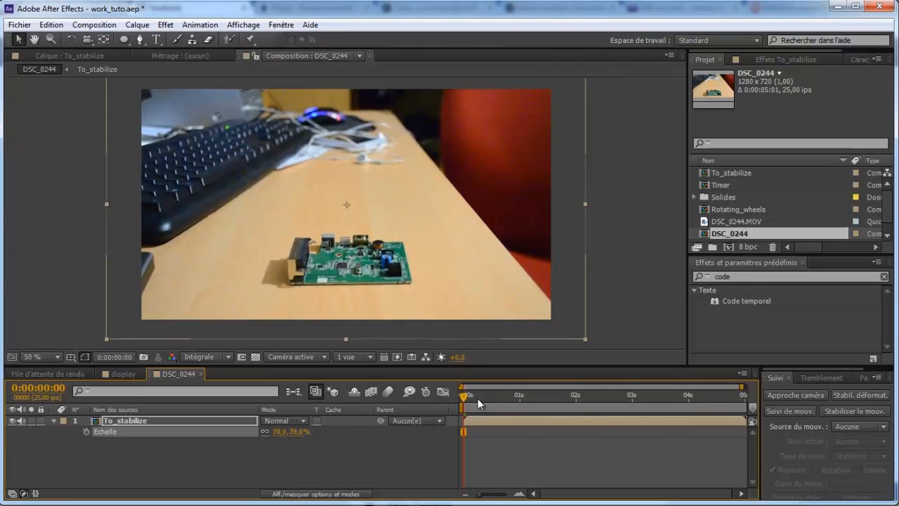
{"action": "left_click_drag", "start_coordinate": [478, 399], "coordinate": [428, 389]}
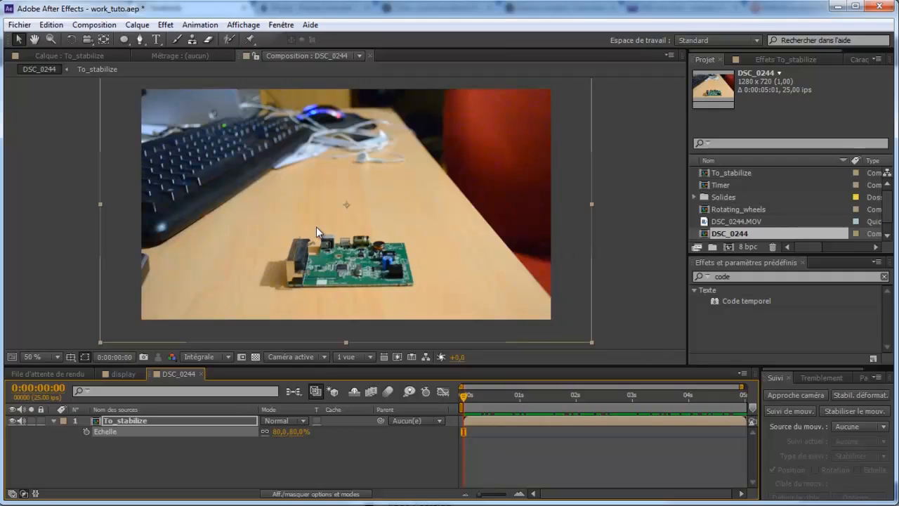
Step: Precompose the scaled To_stabilize layer as To_track, moving all attributes into the new composition
{"action": "left_click", "coordinate": [136, 420]}
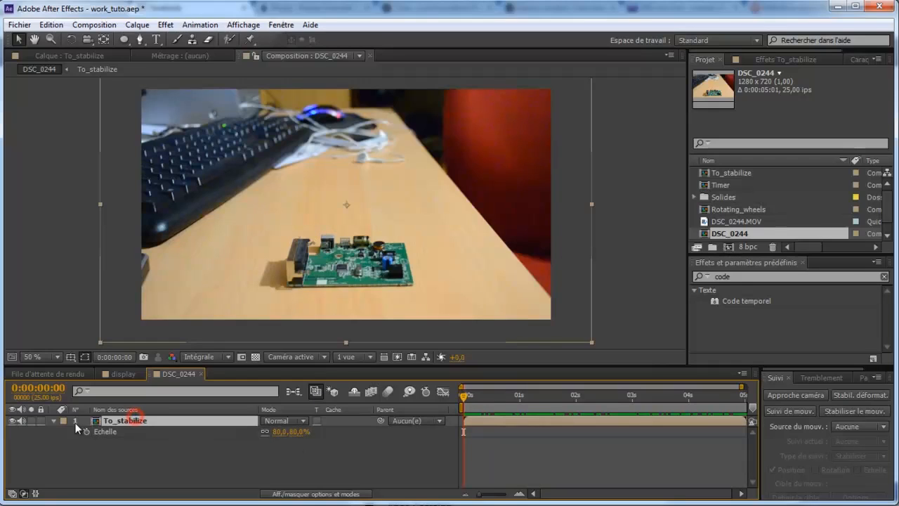
{"action": "left_click", "coordinate": [55, 421]}
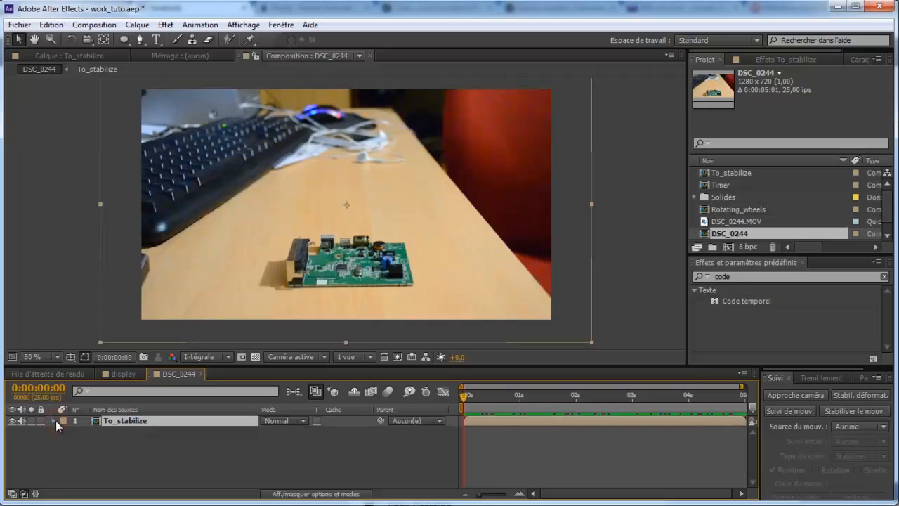
{"action": "key", "text": "ctrl+shift+c"}
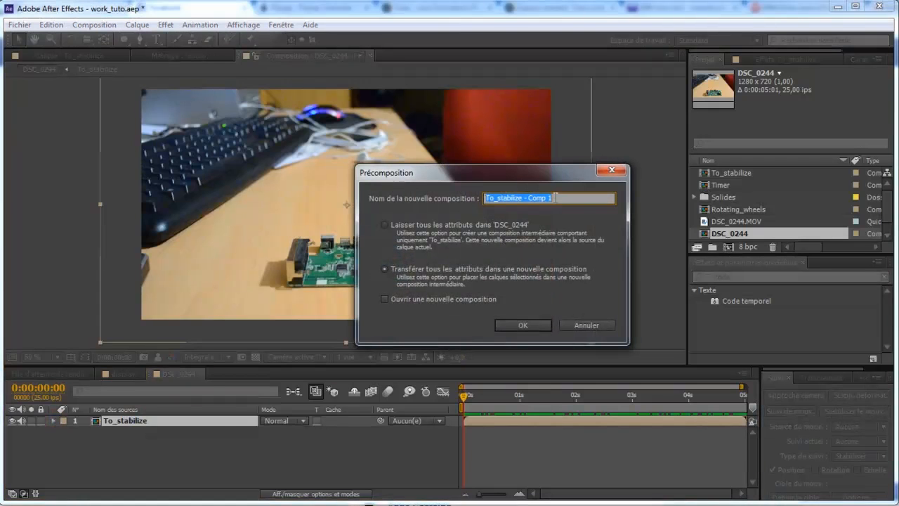
{"action": "left_click_drag", "start_coordinate": [554, 197], "coordinate": [501, 203]}
{"action": "type", "text": "track"}
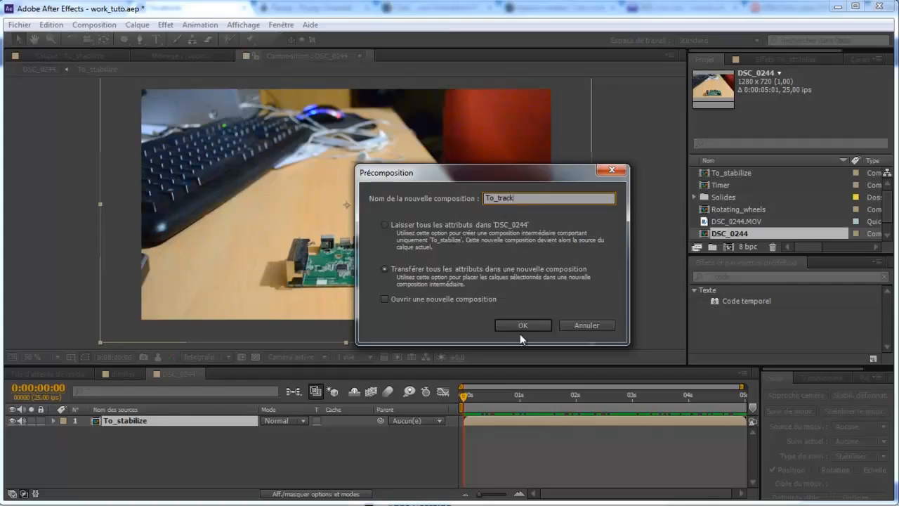
{"action": "left_click", "coordinate": [521, 325]}
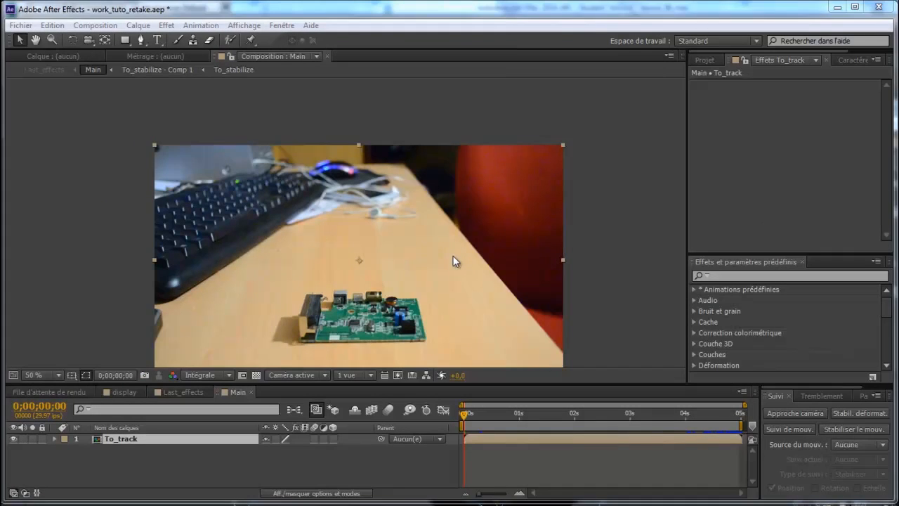
Step: Apply the 3D Camera Tracker to the To_track layer and cancel its automatic analysis
{"action": "left_click_drag", "start_coordinate": [421, 267], "coordinate": [402, 241]}
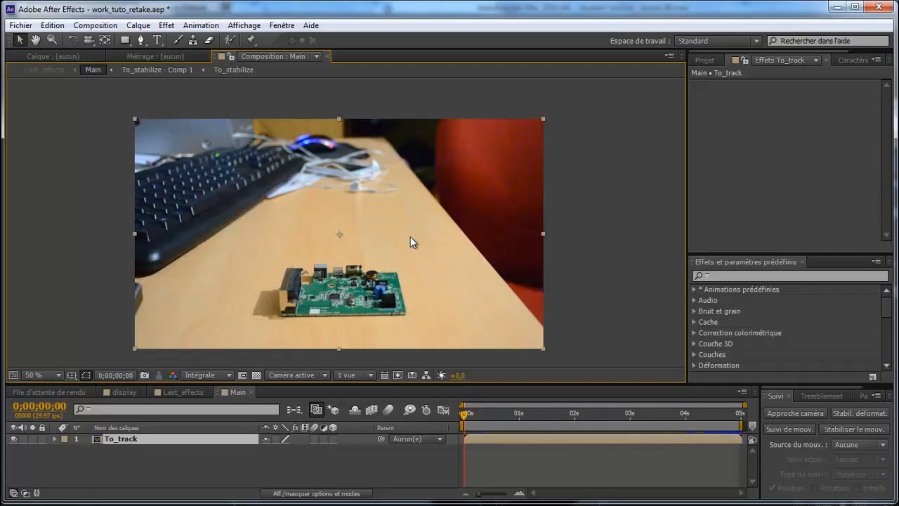
{"action": "right_click", "coordinate": [121, 439]}
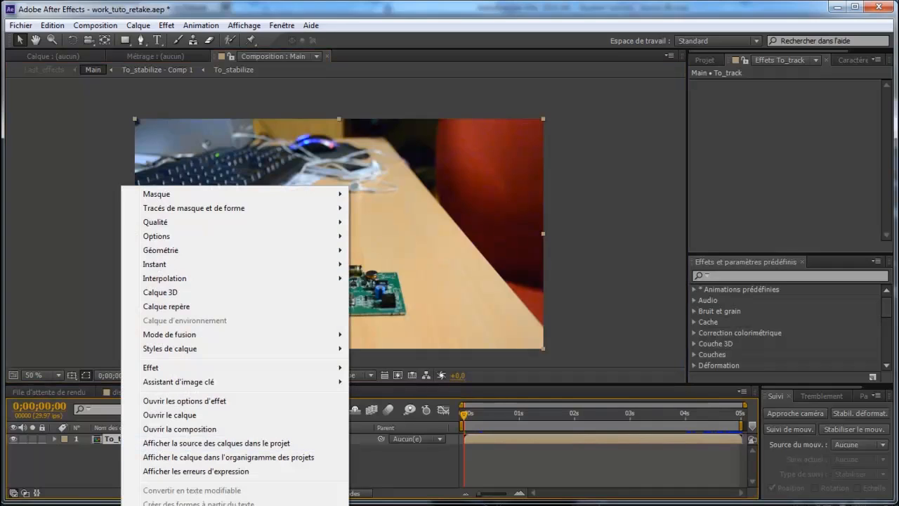
{"action": "left_click", "coordinate": [246, 505]}
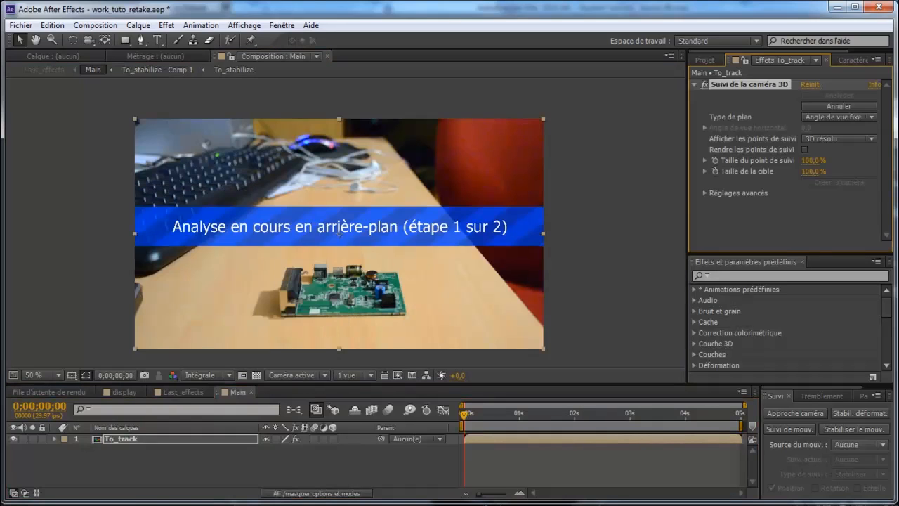
{"action": "left_click", "coordinate": [827, 105]}
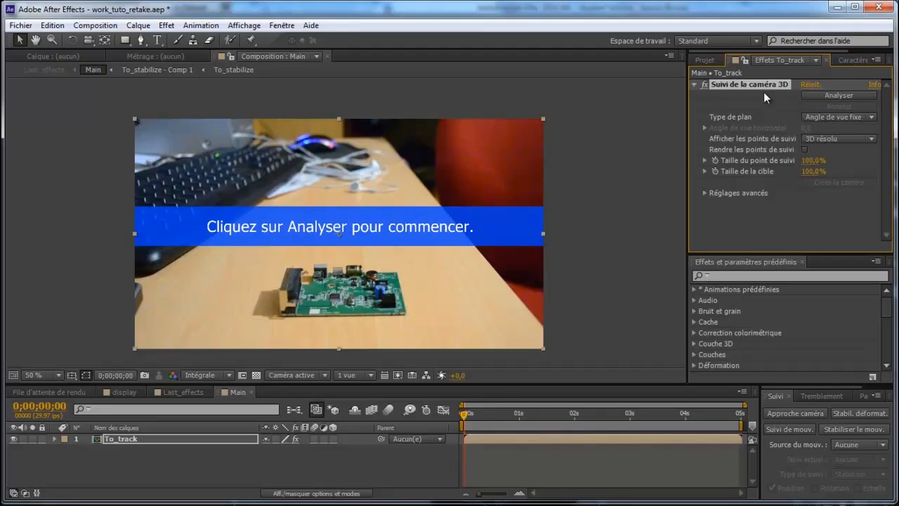
Step: Set the 3D Camera Tracker to a specified horizontal angle of view of 35 and enable detailed analysis
{"action": "left_click", "coordinate": [820, 118]}
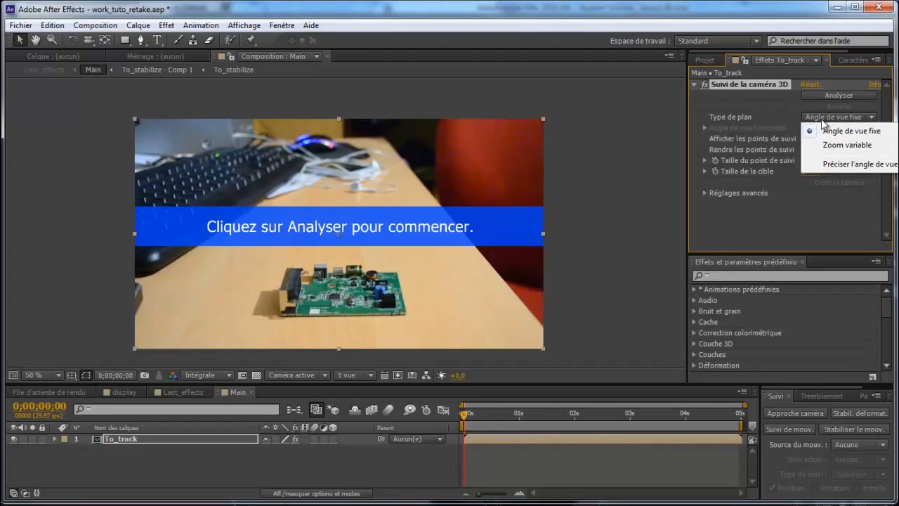
{"action": "left_click", "coordinate": [847, 164]}
{"action": "left_click", "coordinate": [808, 128]}
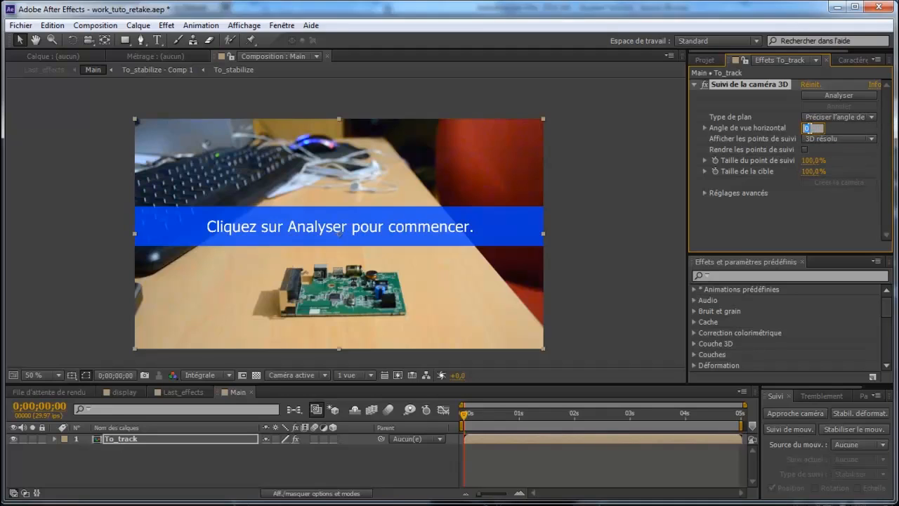
{"action": "type", "text": "35"}
{"action": "key", "text": "Return"}
{"action": "left_click", "coordinate": [705, 194]}
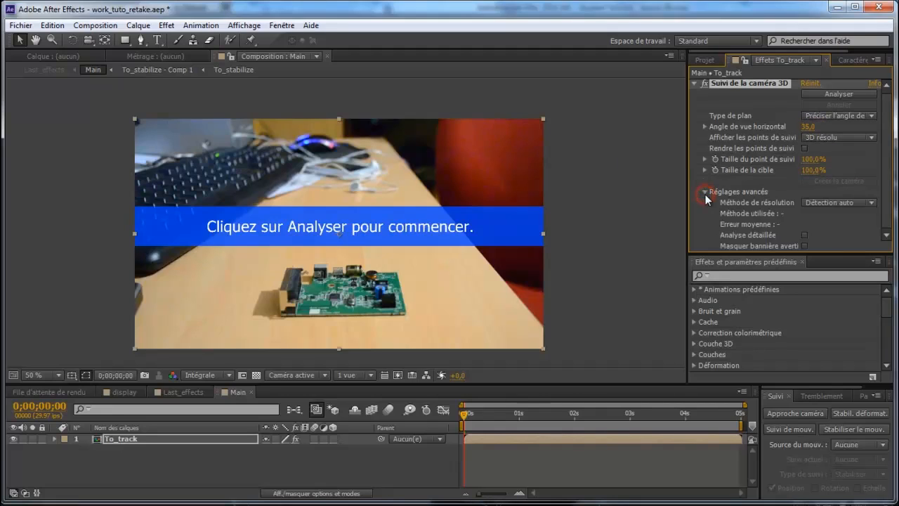
{"action": "left_click", "coordinate": [805, 236]}
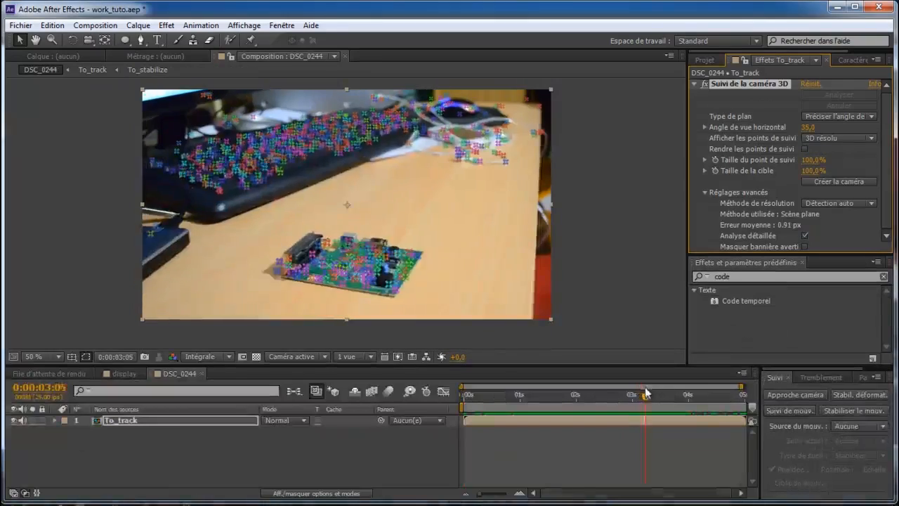
Step: Check the solved track points, and at frame 5 create a solid and camera from points lying flat on the circuit board
{"action": "mouse_move", "coordinate": [642, 395]}
{"action": "left_mouse_down"}
{"action": "mouse_move", "coordinate": [512, 395]}
{"action": "mouse_move", "coordinate": [697, 389]}
{"action": "mouse_move", "coordinate": [641, 393]}
{"action": "left_mouse_up"}
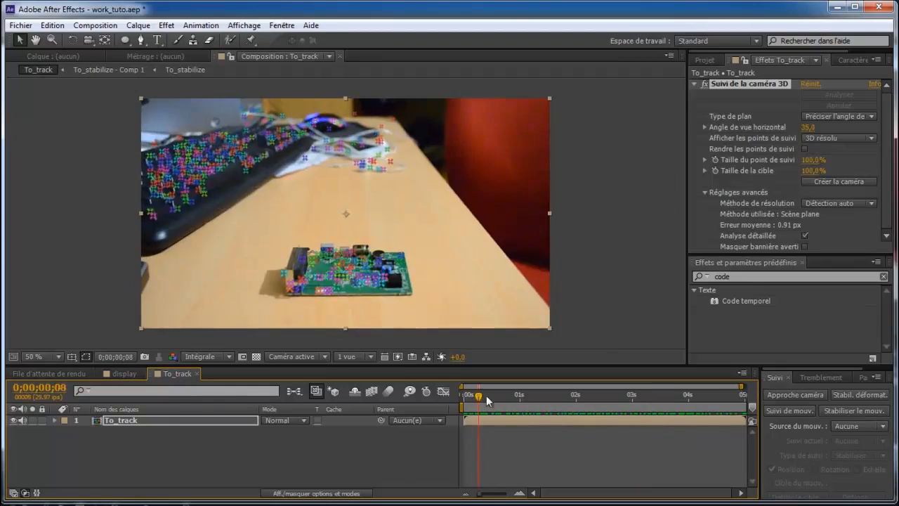
{"action": "mouse_move", "coordinate": [486, 396]}
{"action": "left_mouse_down"}
{"action": "mouse_move", "coordinate": [664, 397]}
{"action": "mouse_move", "coordinate": [609, 409]}
{"action": "mouse_move", "coordinate": [472, 402]}
{"action": "left_mouse_up"}
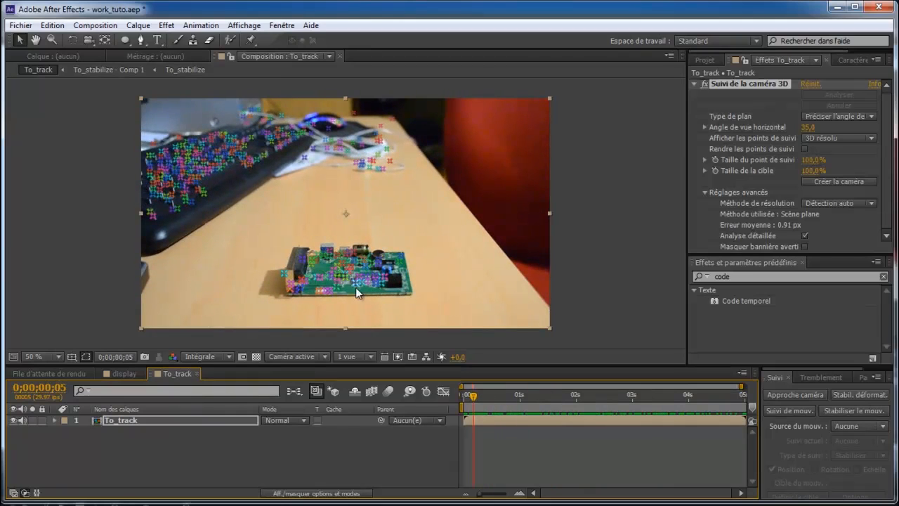
{"action": "mouse_move", "coordinate": [330, 286]}
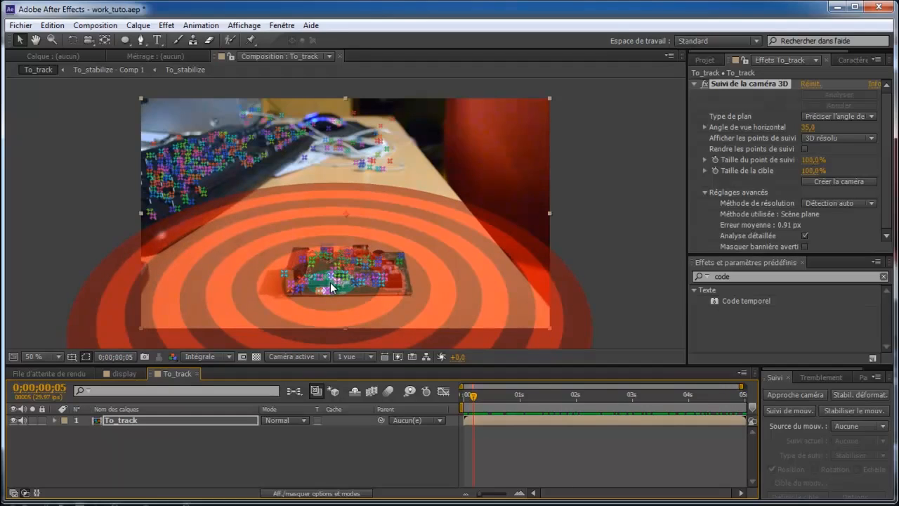
{"action": "right_click", "coordinate": [331, 287]}
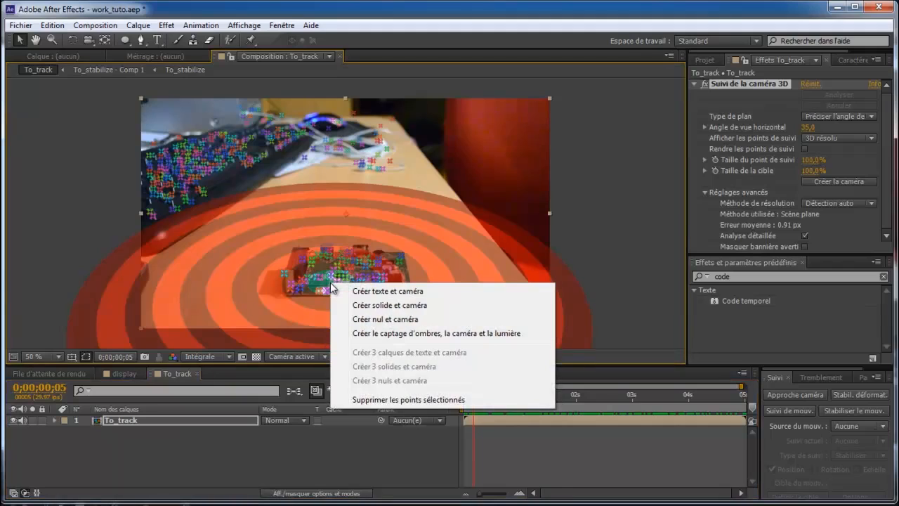
{"action": "left_click", "coordinate": [372, 306]}
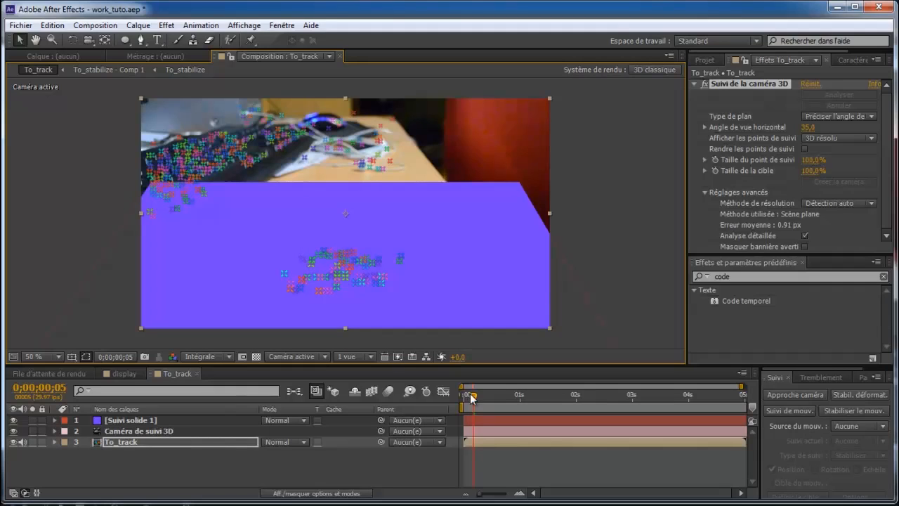
Step: Scale the tracked solid down to 20% and scrub through the shot to check that it sticks to the board
{"action": "left_click", "coordinate": [126, 421]}
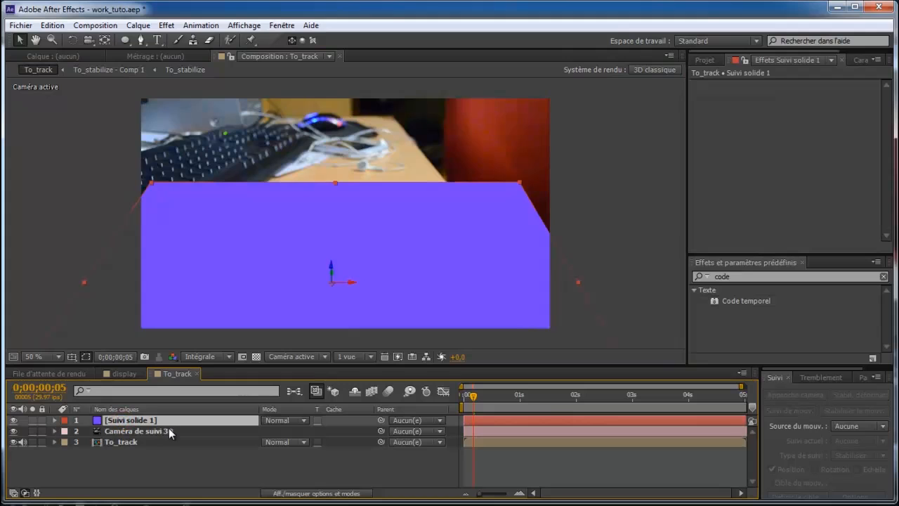
{"action": "key", "text": "s"}
{"action": "left_click_drag", "start_coordinate": [280, 438], "coordinate": [236, 442]}
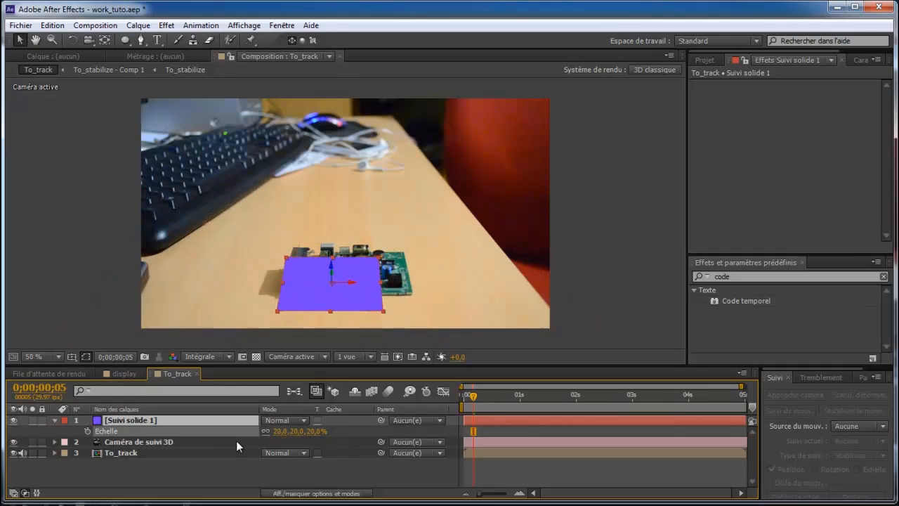
{"action": "left_click_drag", "start_coordinate": [472, 398], "coordinate": [430, 450]}
{"action": "left_click_drag", "start_coordinate": [385, 444], "coordinate": [421, 436]}
Step: Raise the solid above the circuit board and scrub the whole shot to check its tracking, ending at the first frame
{"action": "left_click", "coordinate": [330, 261]}
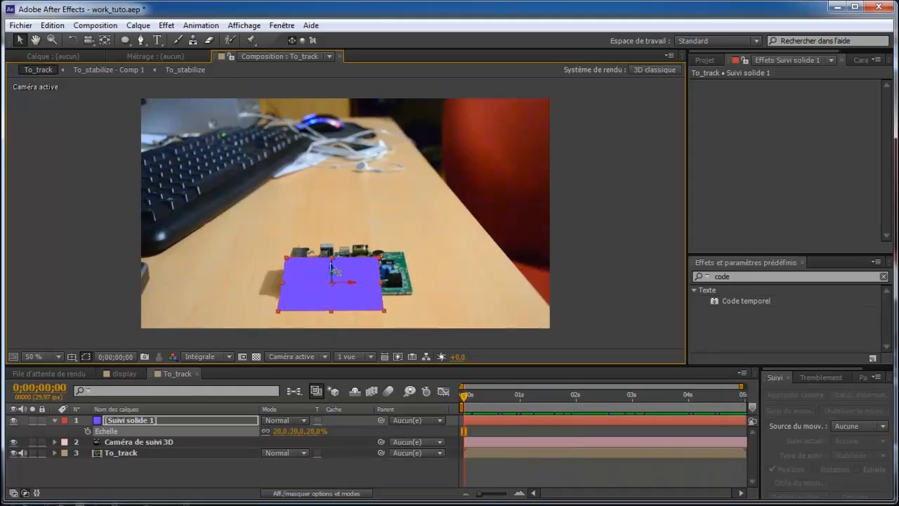
{"action": "left_click_drag", "start_coordinate": [330, 263], "coordinate": [353, 239]}
{"action": "left_click_drag", "start_coordinate": [472, 394], "coordinate": [808, 386]}
{"action": "left_click_drag", "start_coordinate": [741, 395], "coordinate": [420, 390]}
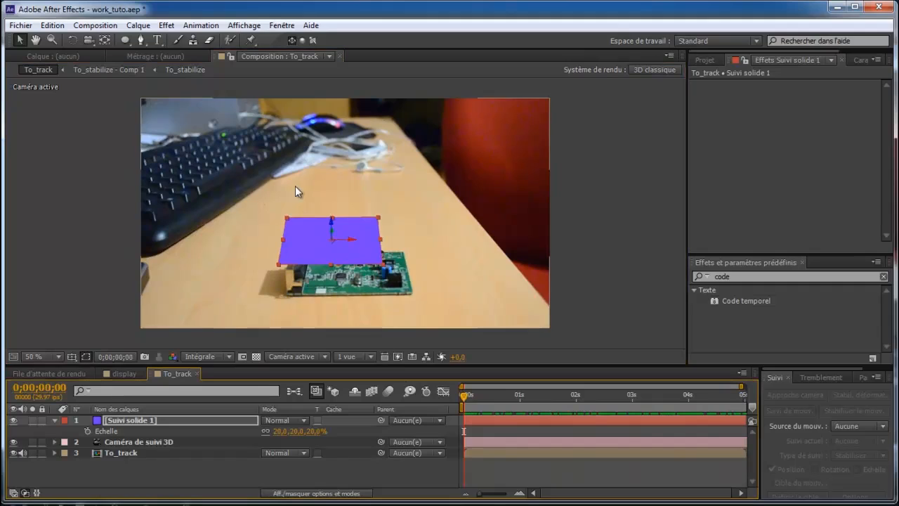
Step: Move the solid further up and slightly to the right over the board, and rotate it slightly with the Rotation tool
{"action": "left_click_drag", "start_coordinate": [334, 228], "coordinate": [349, 213]}
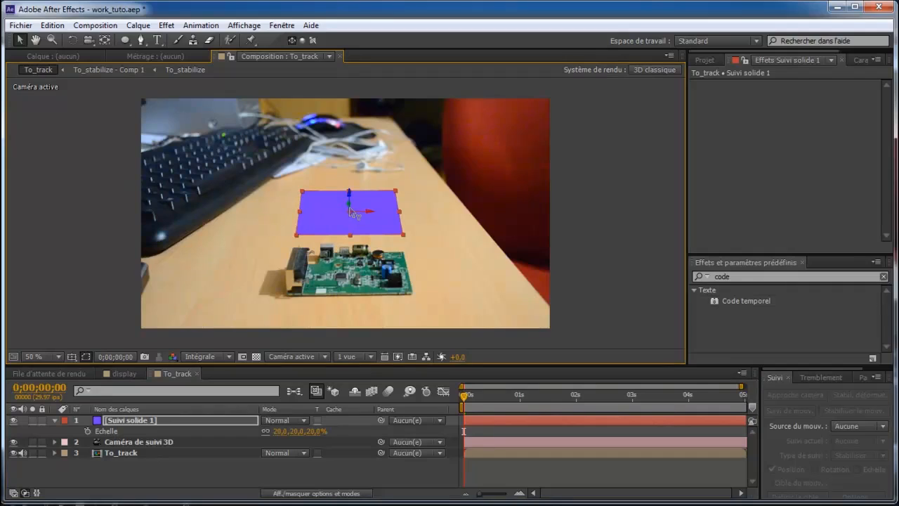
{"action": "key", "text": "w"}
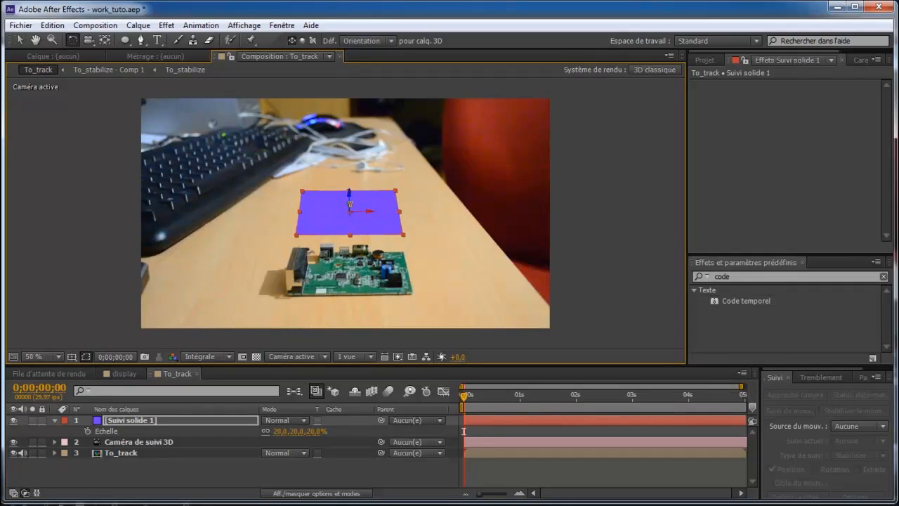
{"action": "left_click_drag", "start_coordinate": [350, 206], "coordinate": [349, 206]}
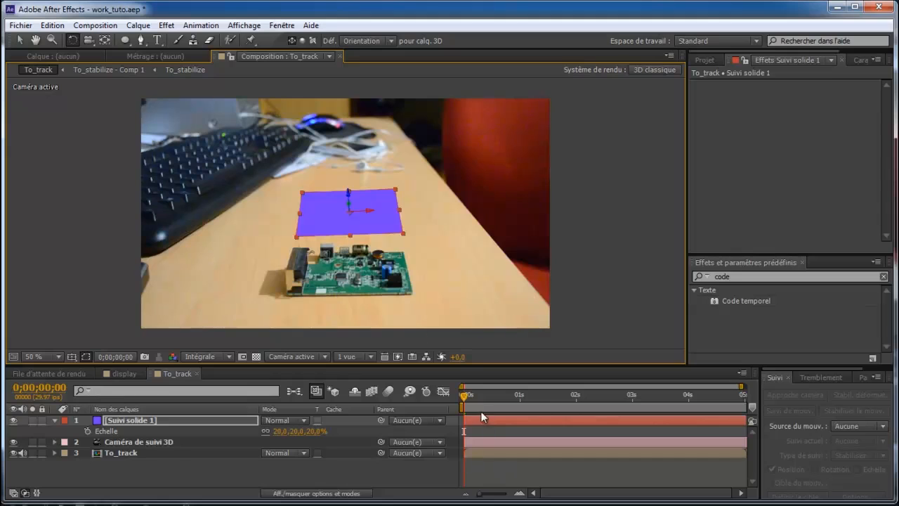
Step: Rotate the solid slightly at 0;00;05;00 to line it up with the circuit board, and scrub the shot to check its alignment
{"action": "key", "text": "space"}
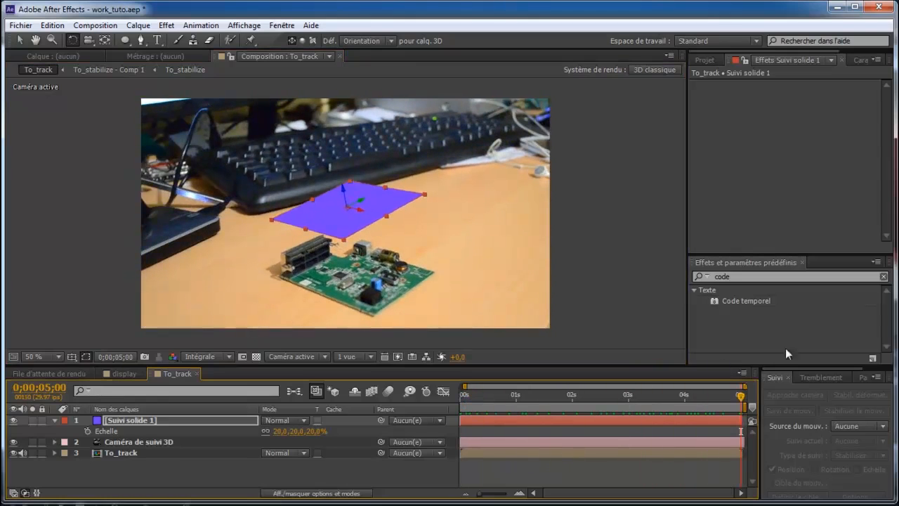
{"action": "left_click", "coordinate": [359, 208]}
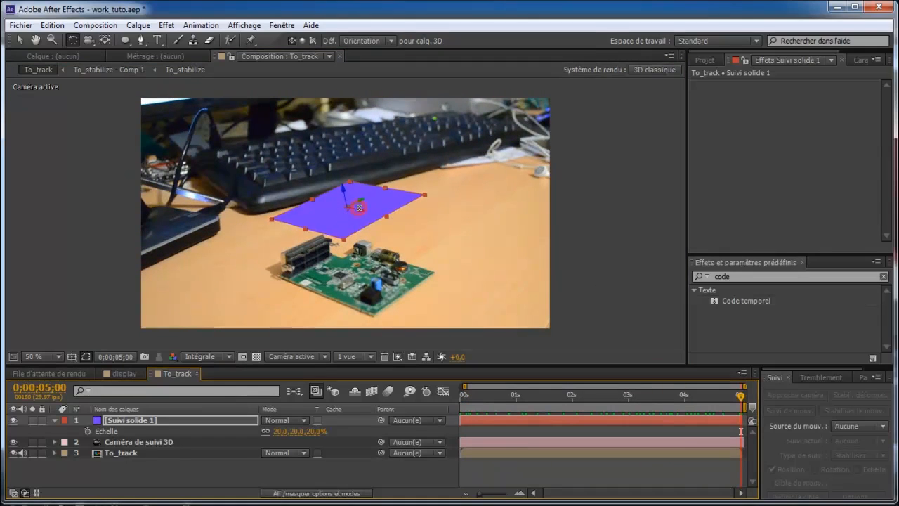
{"action": "left_click_drag", "start_coordinate": [360, 208], "coordinate": [357, 208]}
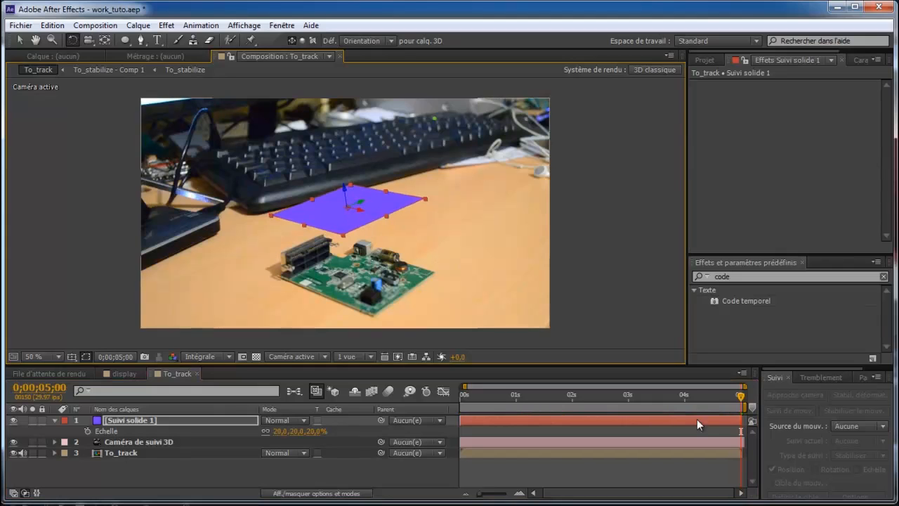
{"action": "left_click_drag", "start_coordinate": [685, 395], "coordinate": [504, 399]}
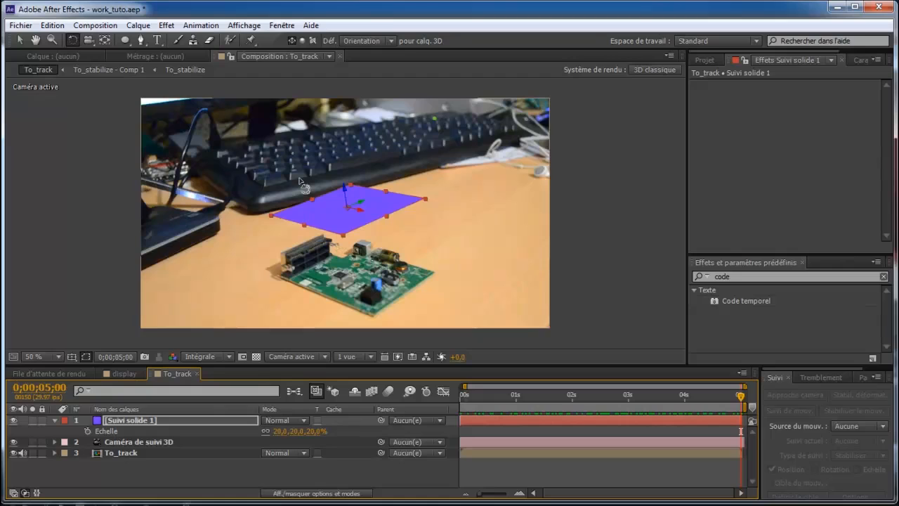
Step: Scale the solid down to 15%, raise it slightly further above the circuit board, and play the shot to check it
{"action": "key", "text": "v"}
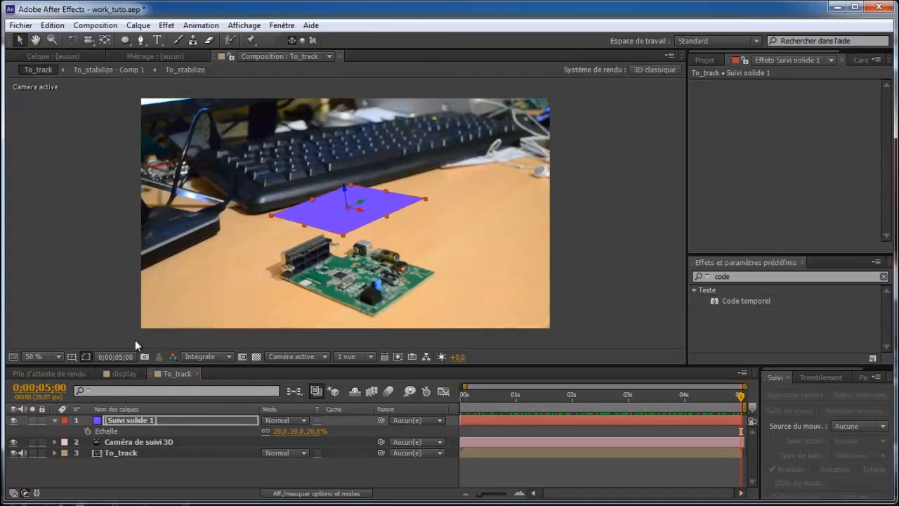
{"action": "left_click", "coordinate": [236, 420]}
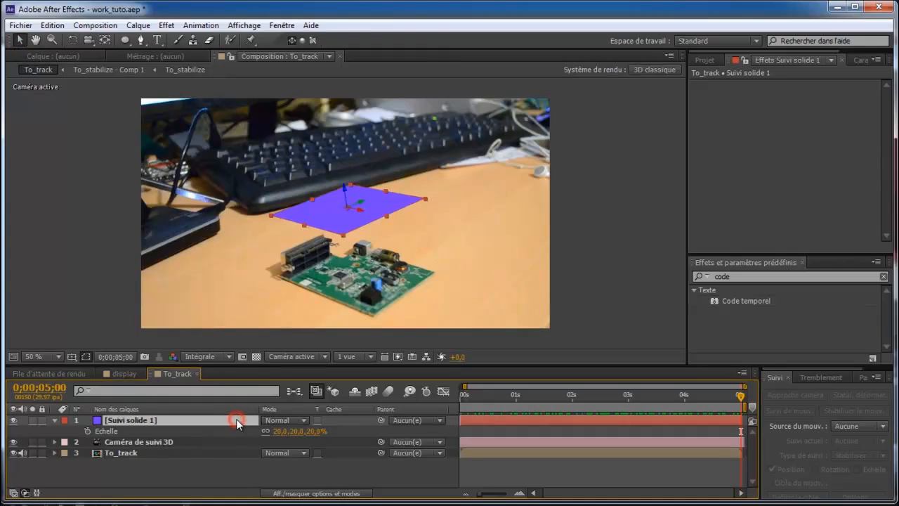
{"action": "left_click", "coordinate": [278, 430]}
{"action": "type", "text": "15"}
{"action": "key", "text": "Return"}
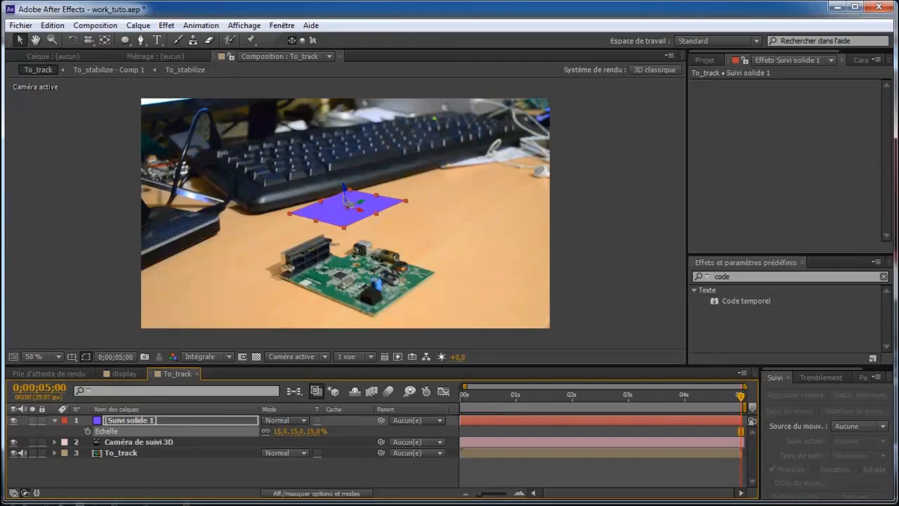
{"action": "left_click_drag", "start_coordinate": [347, 205], "coordinate": [346, 195]}
{"action": "key", "text": "space"}
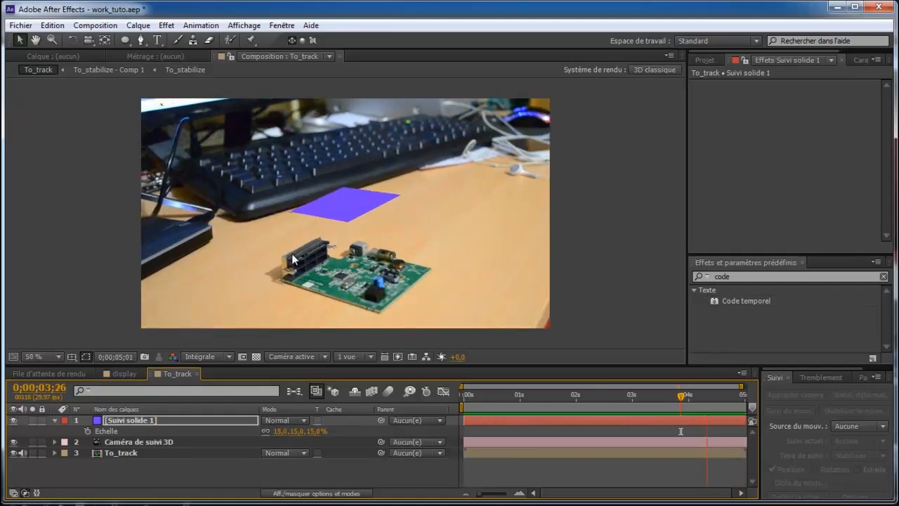